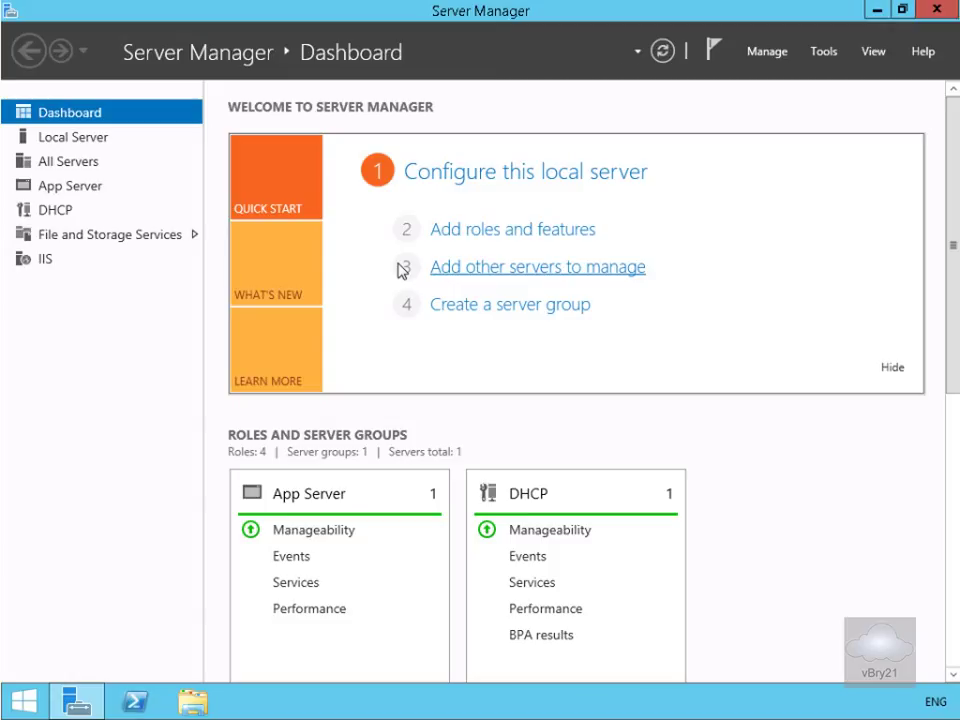
Install the Windows Server Backup feature on the local server with Add Roles and Features.
click(509, 233)
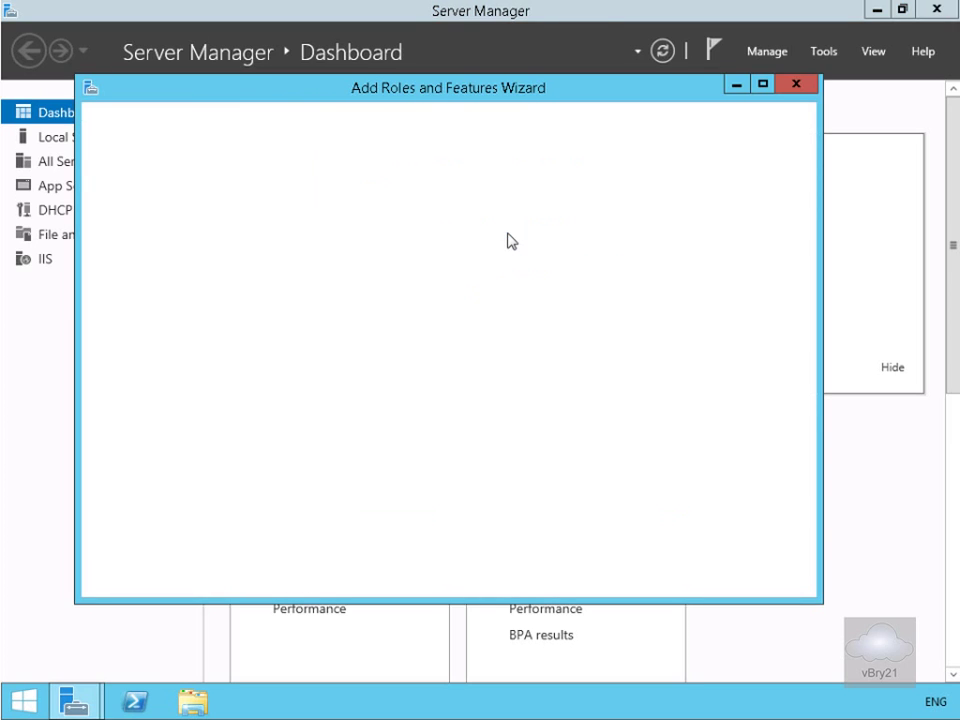
click(604, 578)
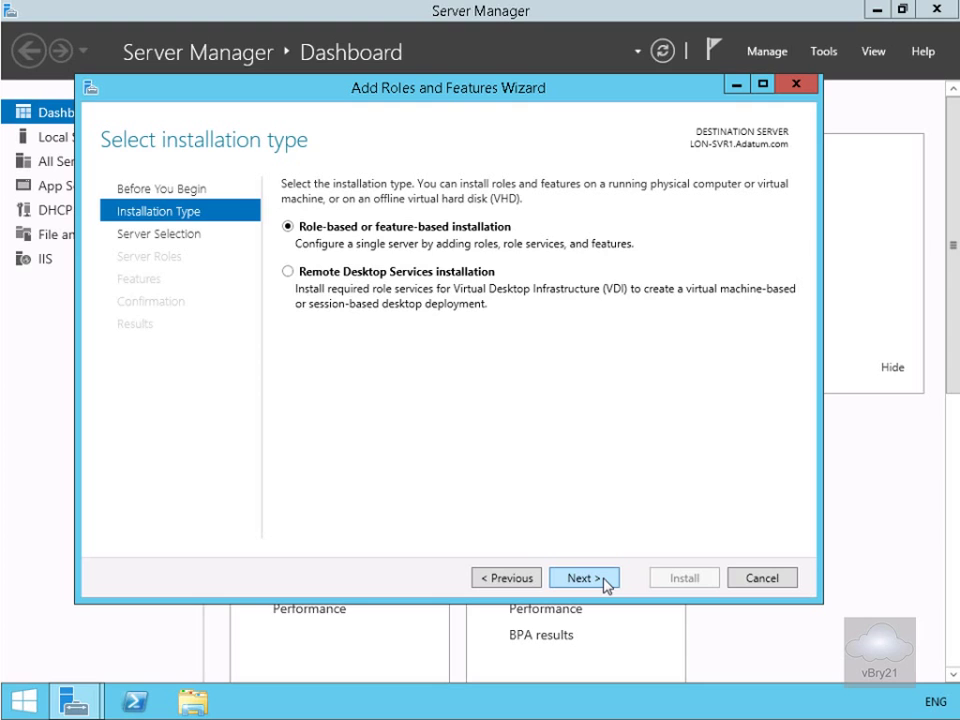
click(605, 580)
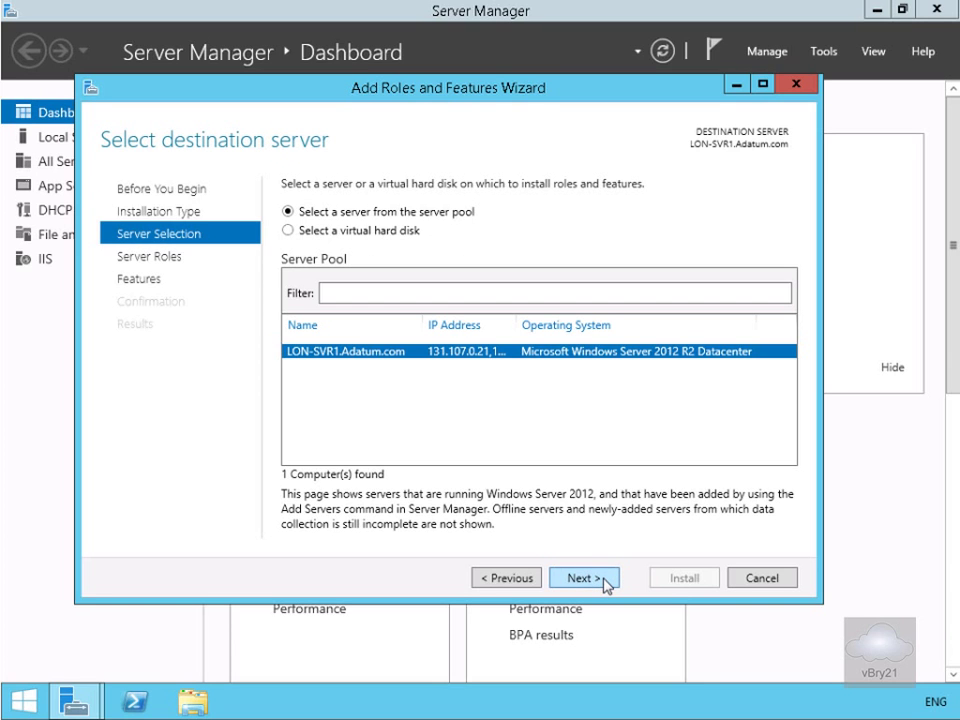
click(604, 579)
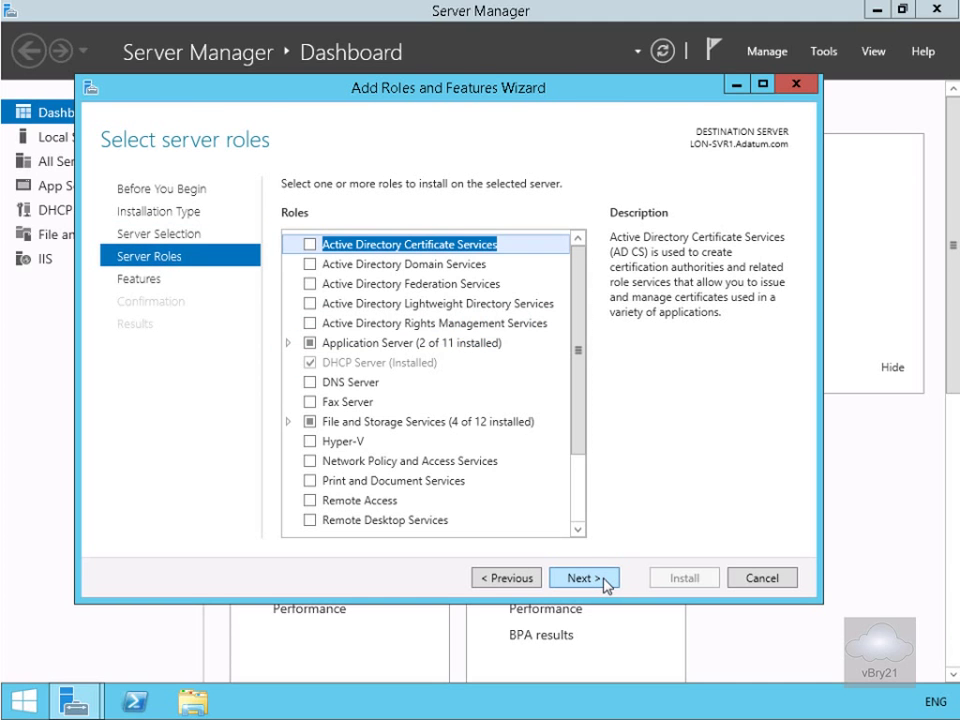
click(605, 579)
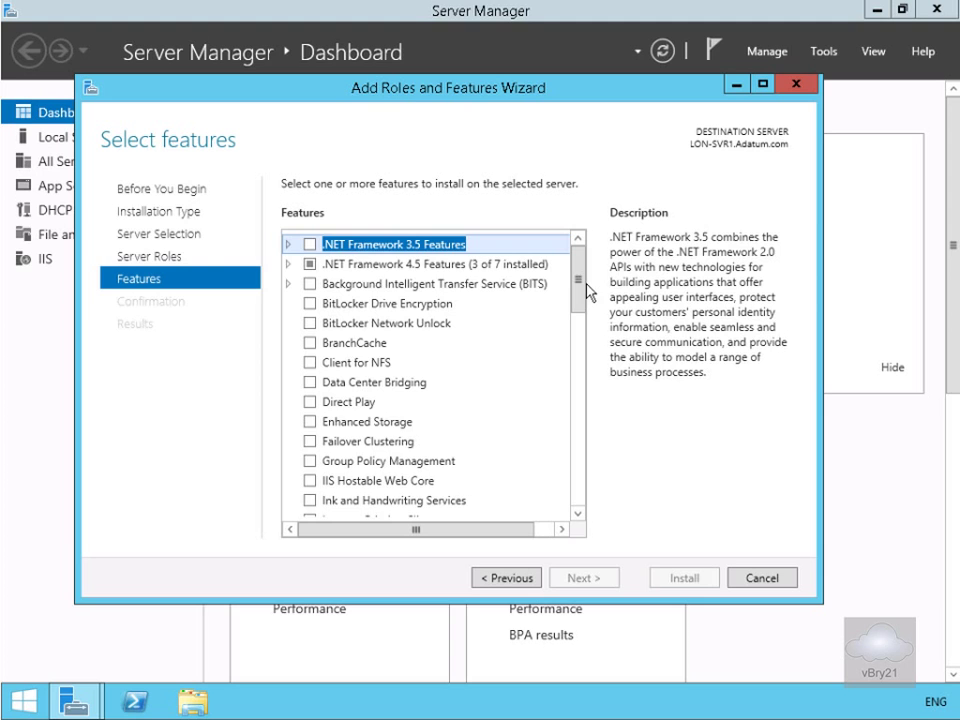
drag(574, 281, 502, 487)
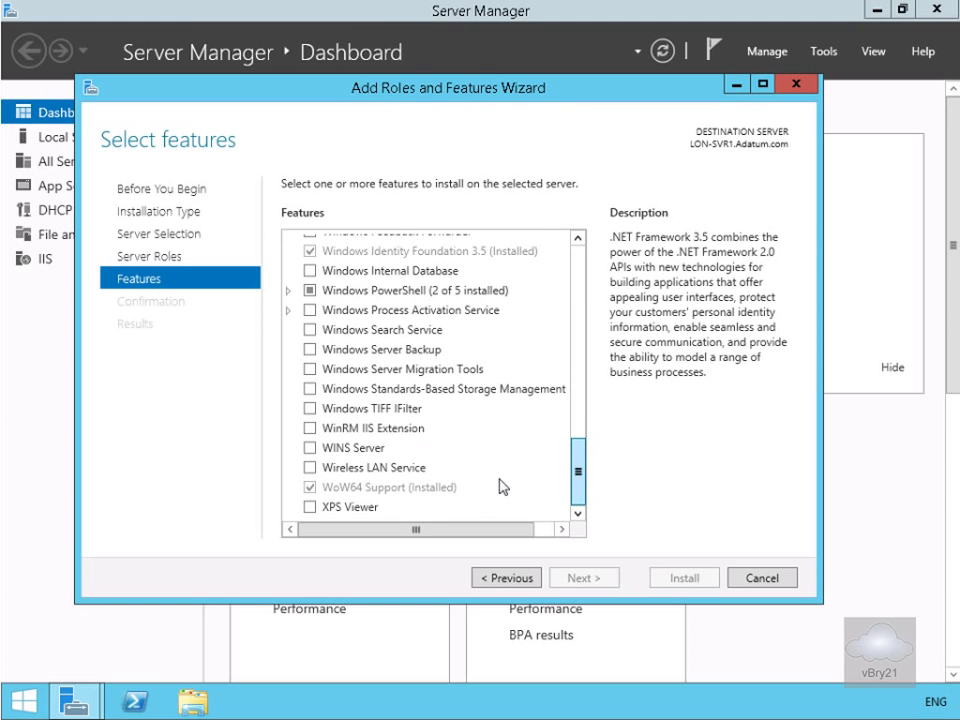
click(312, 350)
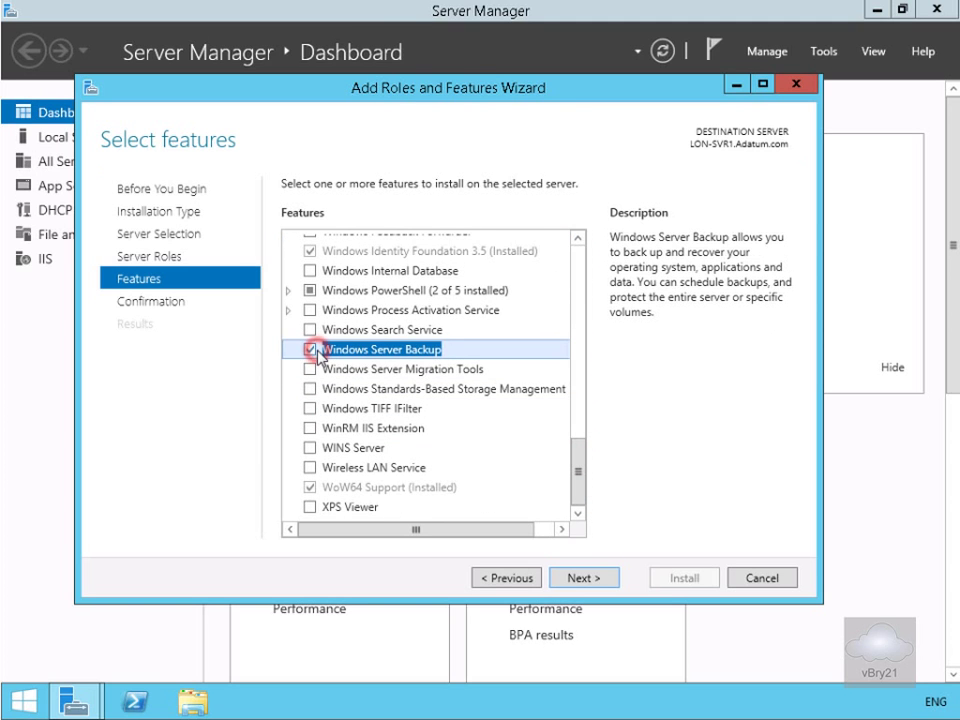
click(582, 576)
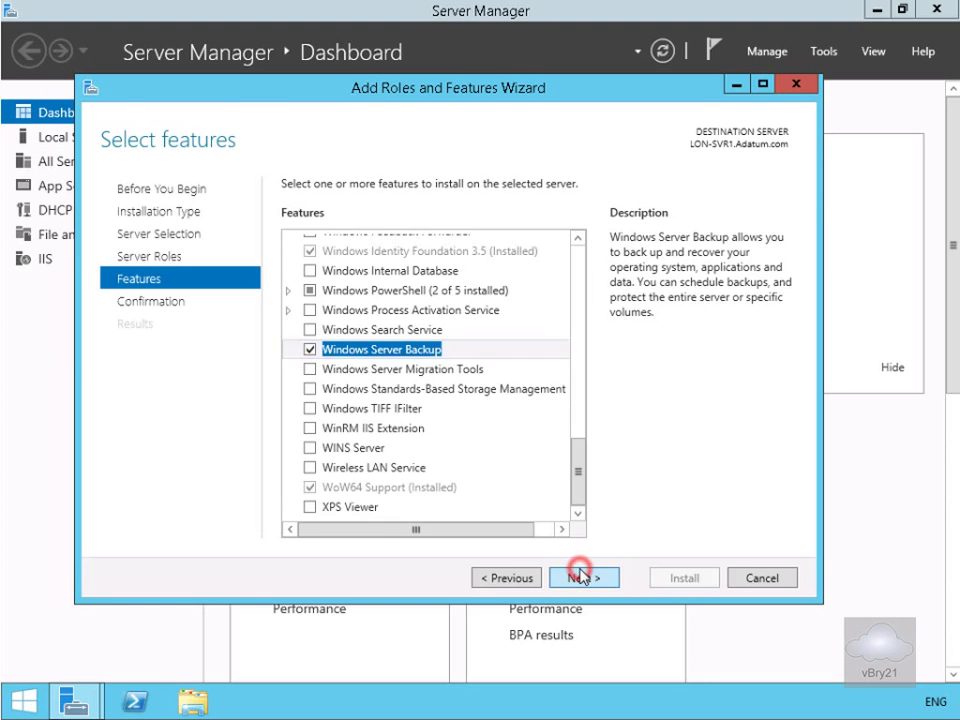
click(692, 580)
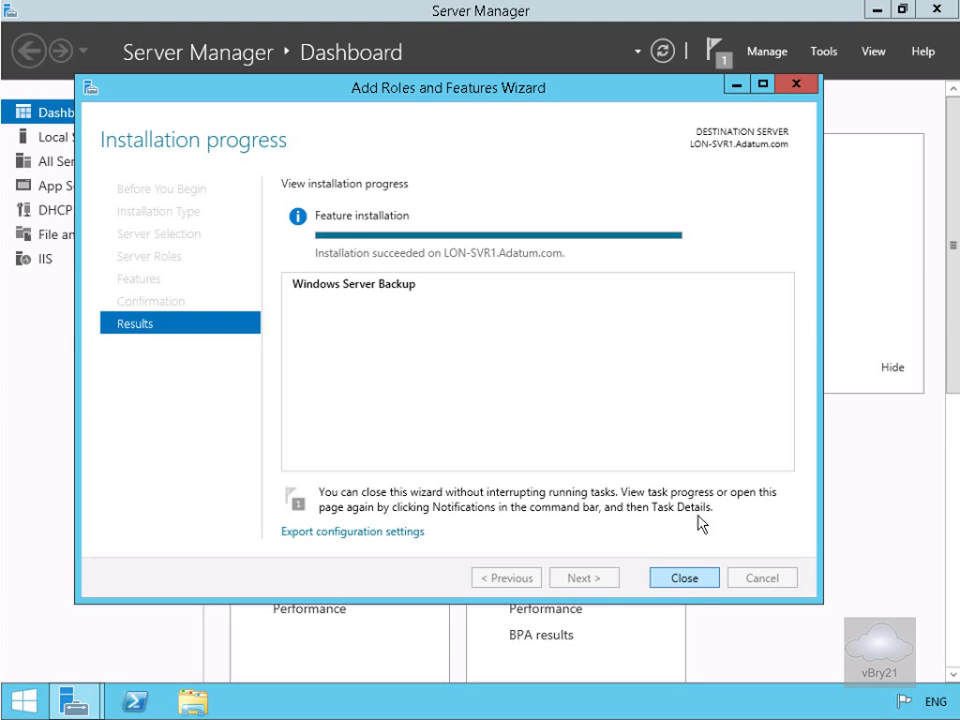
Launch the Windows Server Backup console from Tools and view its Local Backup page.
click(683, 578)
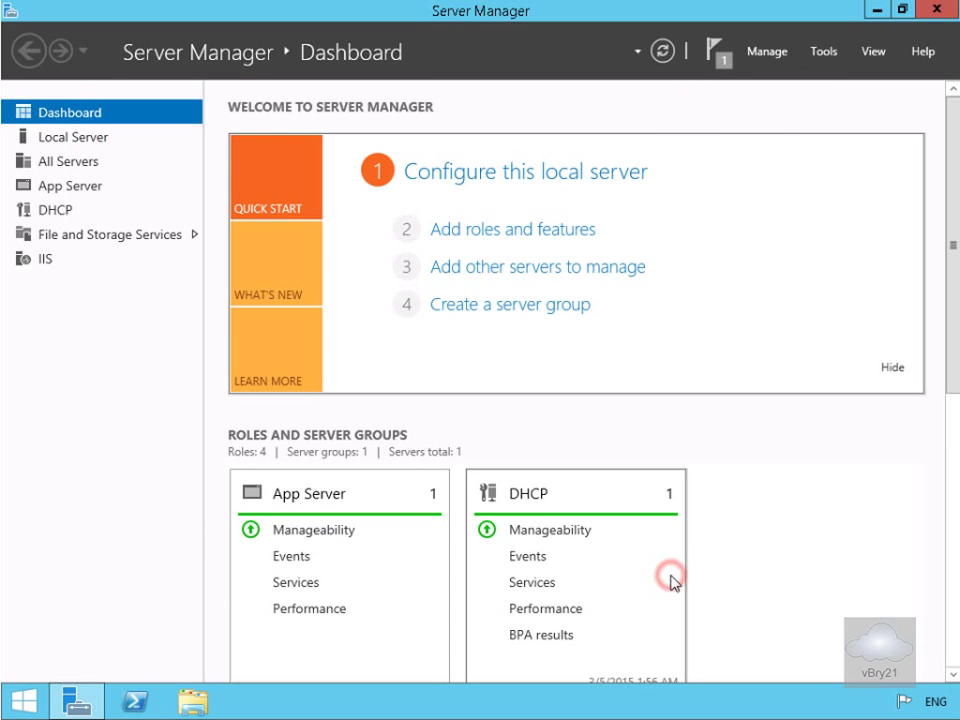
click(821, 58)
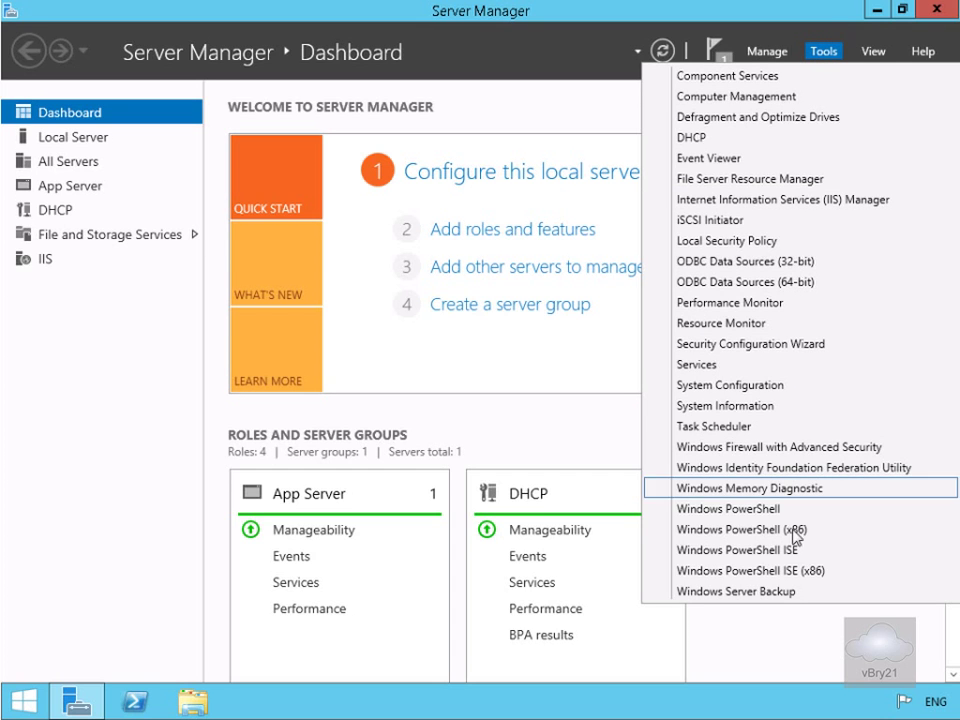
click(784, 591)
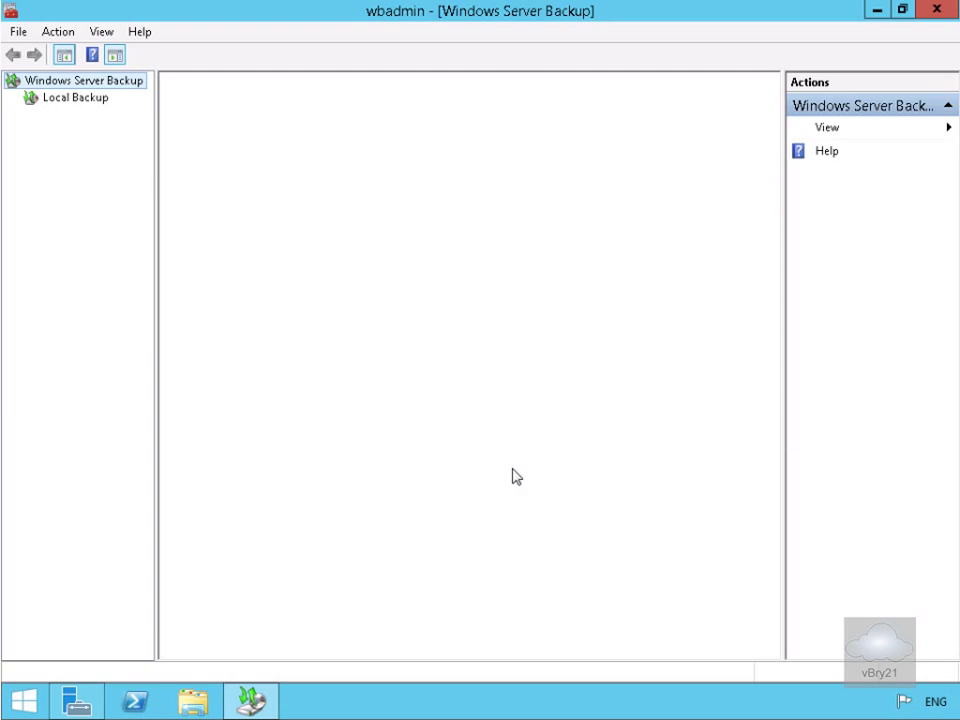
click(64, 98)
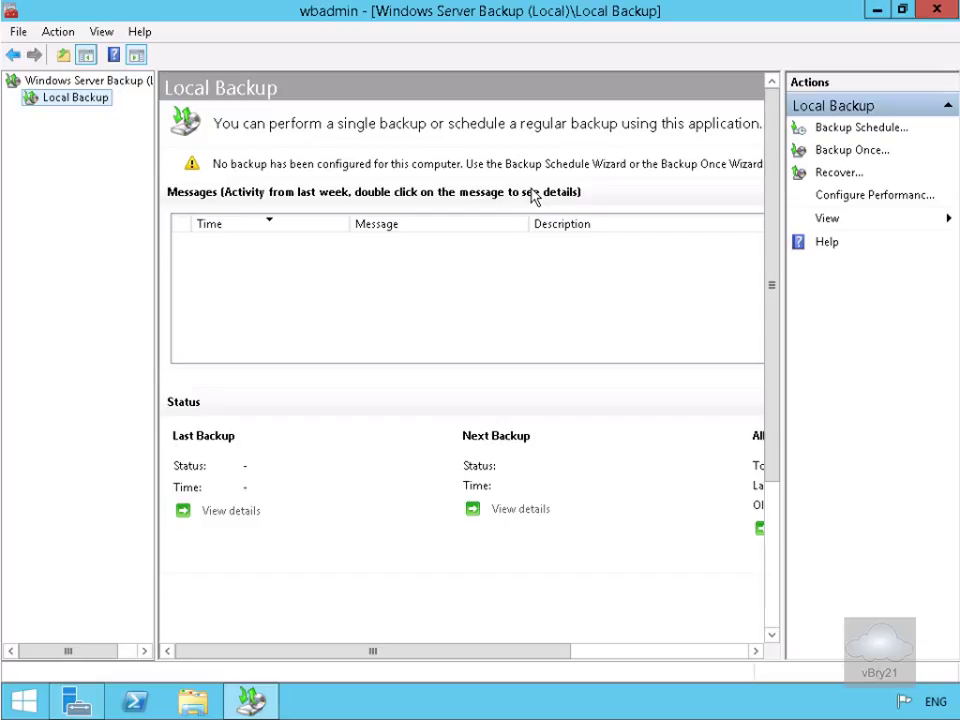
Schedule a full-server backup to run once daily at 1:00 AM.
click(828, 131)
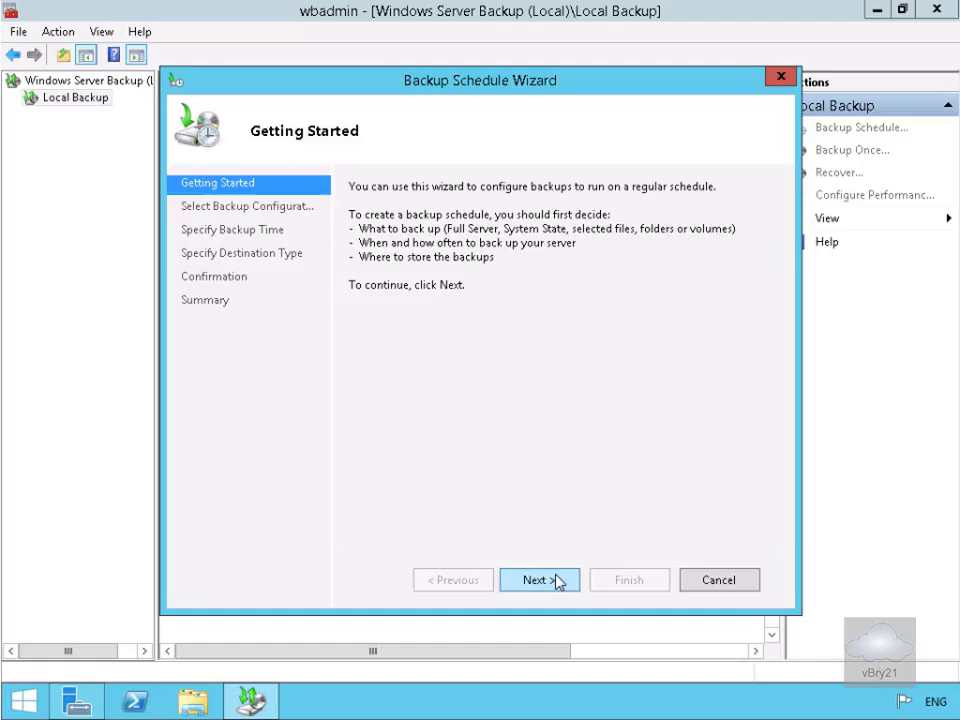
click(557, 581)
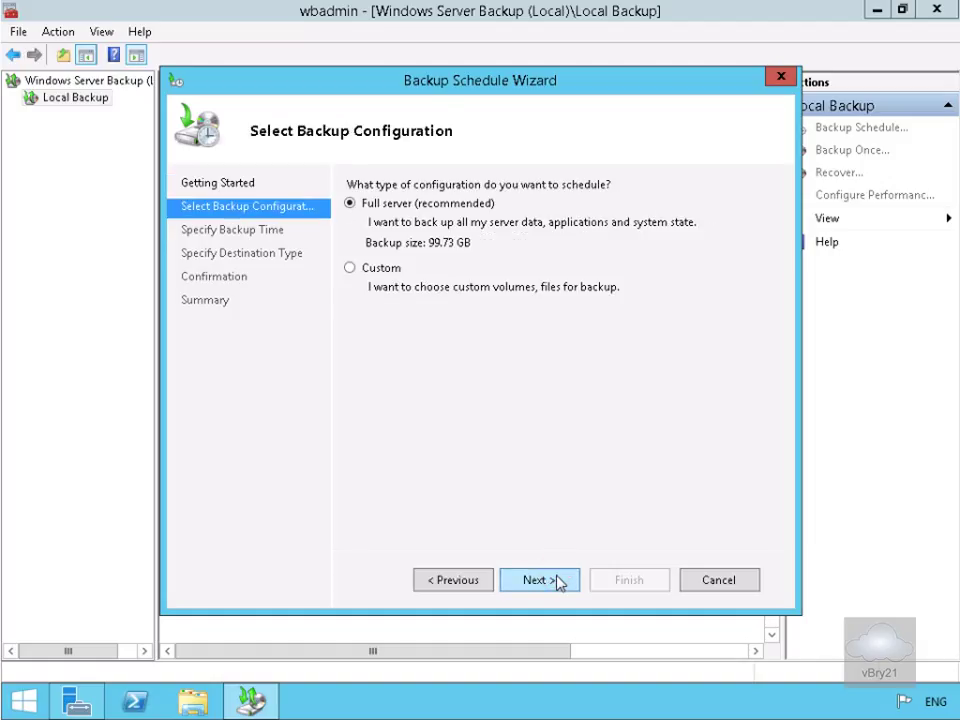
click(557, 580)
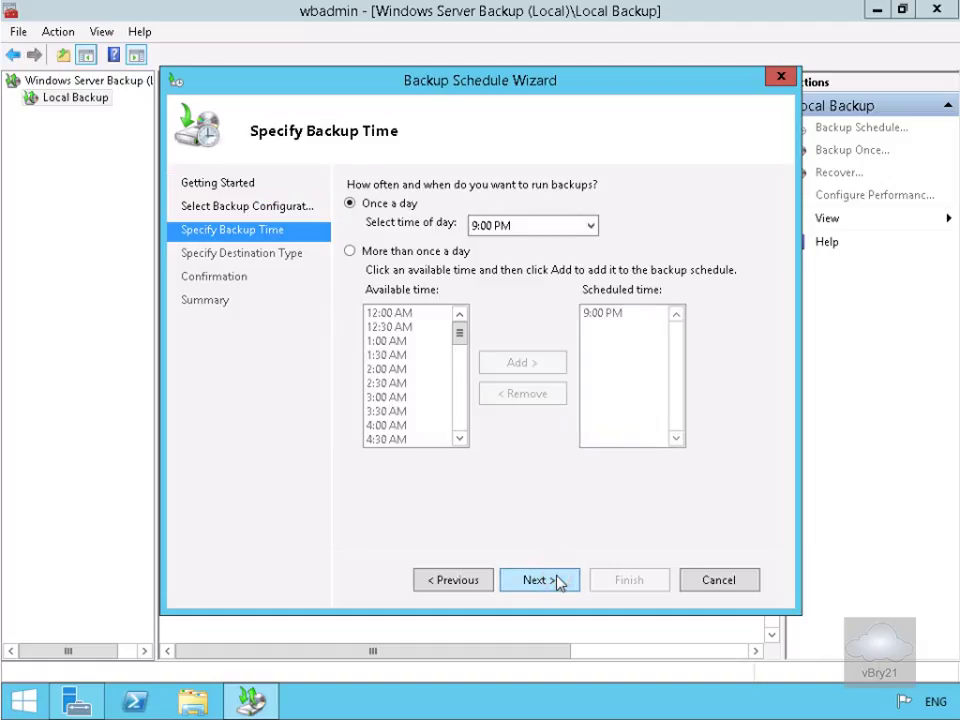
click(499, 227)
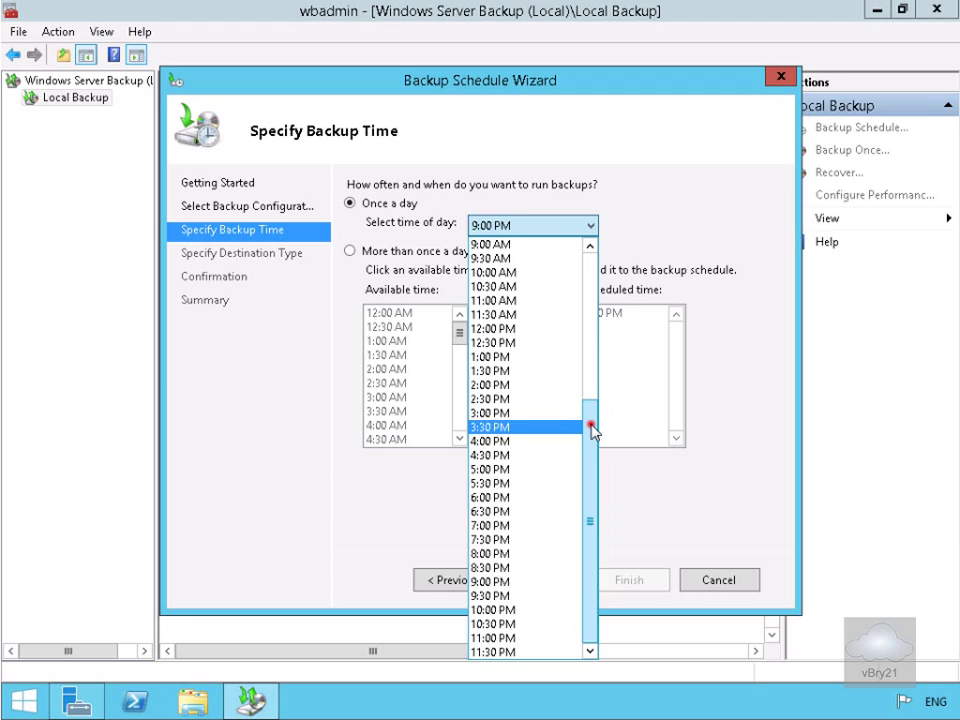
drag(592, 428, 596, 266)
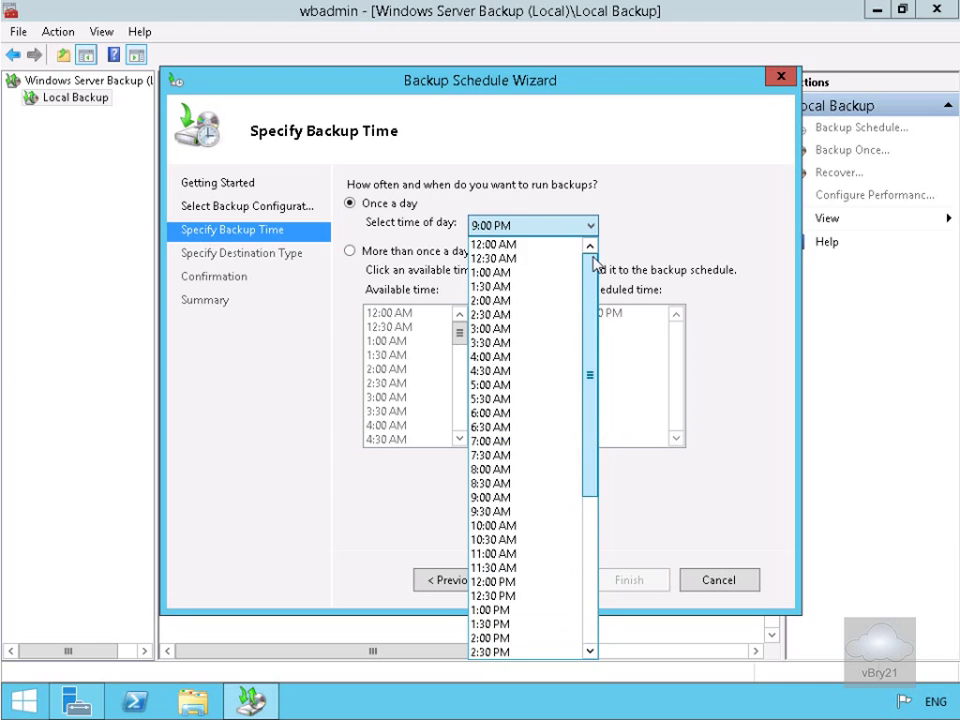
click(490, 273)
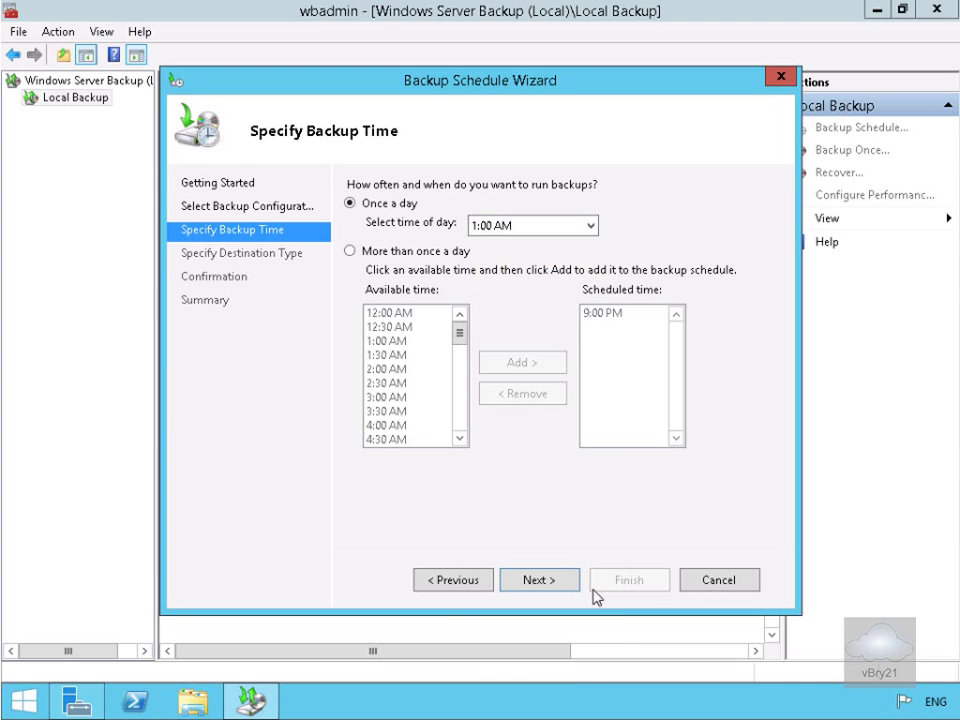
click(559, 580)
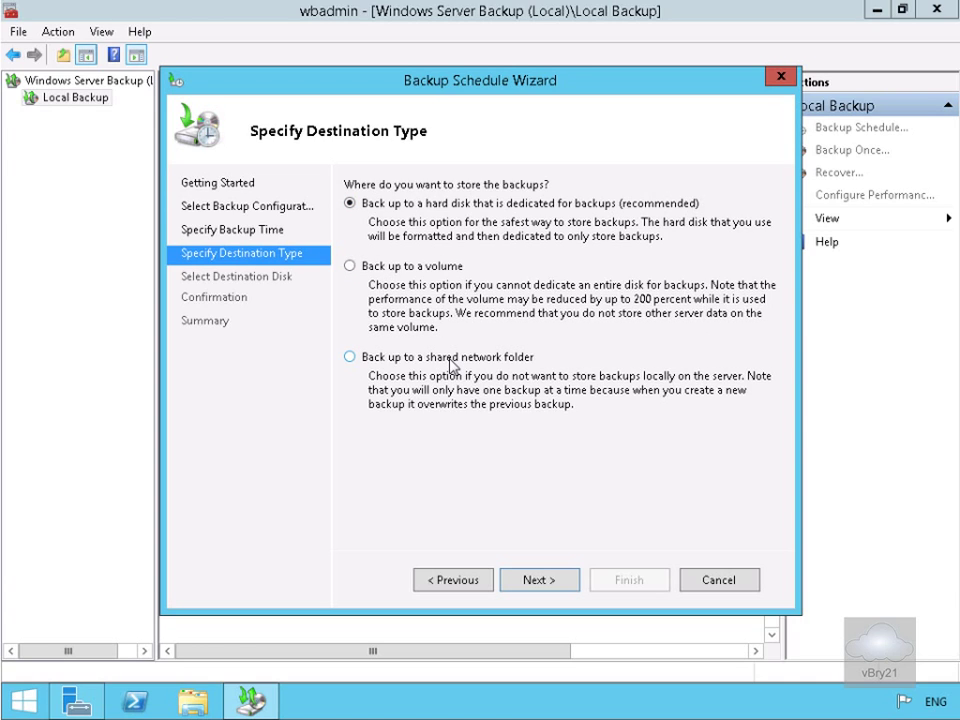
Choose a shared network folder as the scheduled backup's destination type.
click(450, 364)
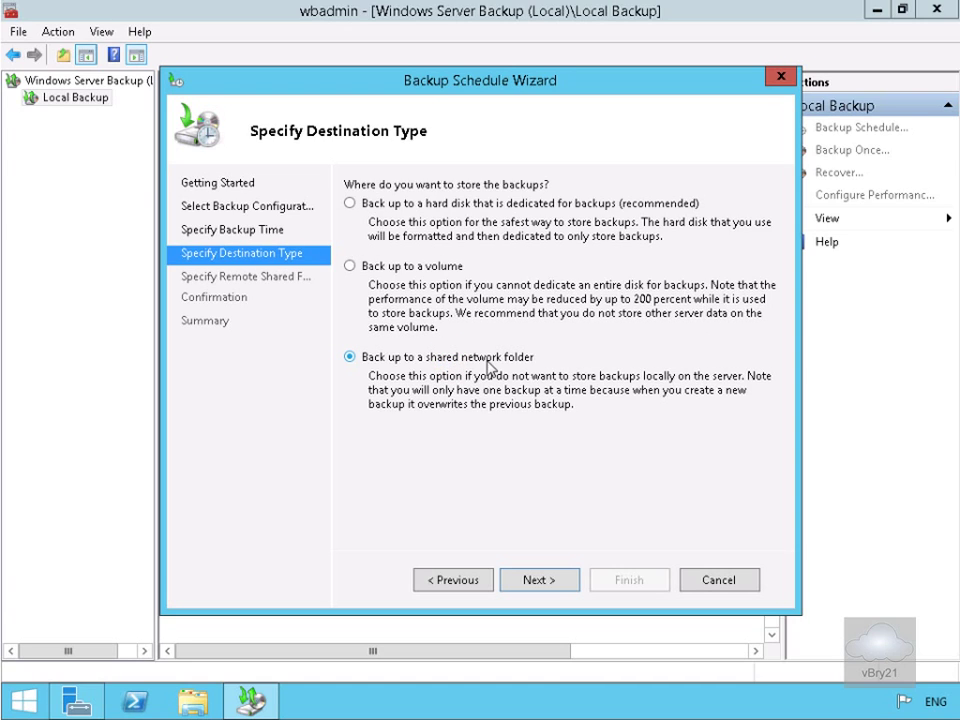
click(532, 582)
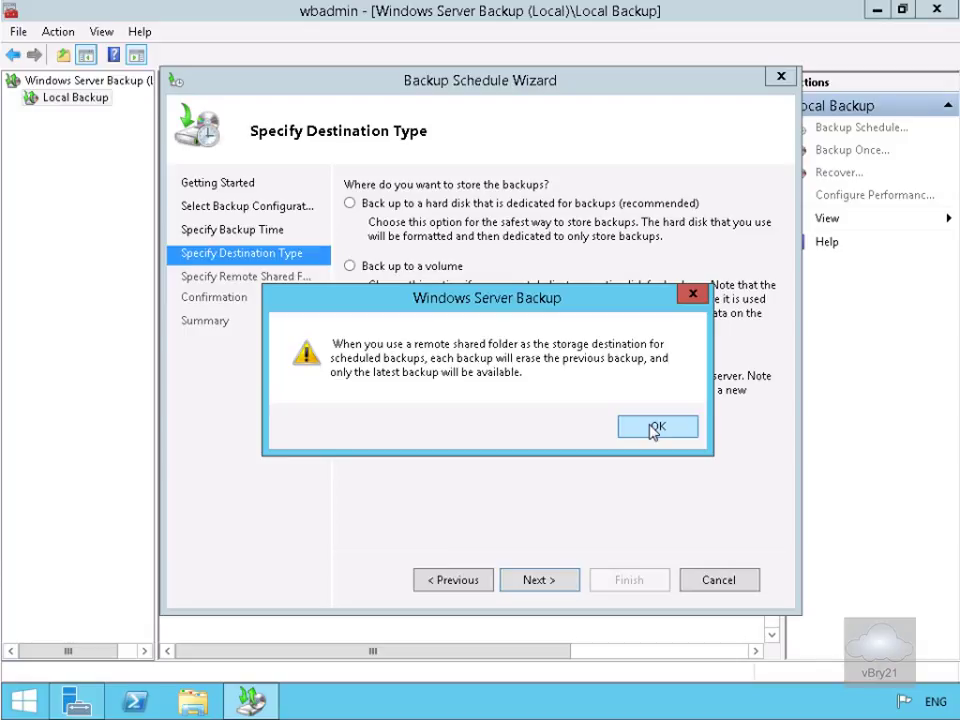
Accept the overwrite warning and set the backup share location to \\lon-dc1\Backup.
click(655, 428)
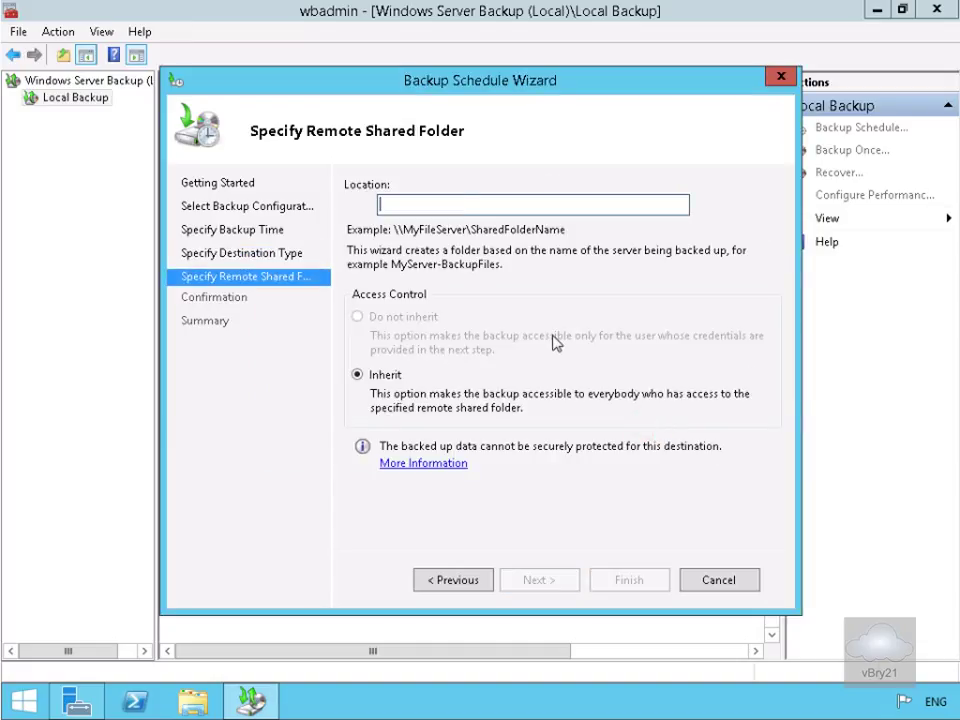
text(\\lon-dc1\Backup)
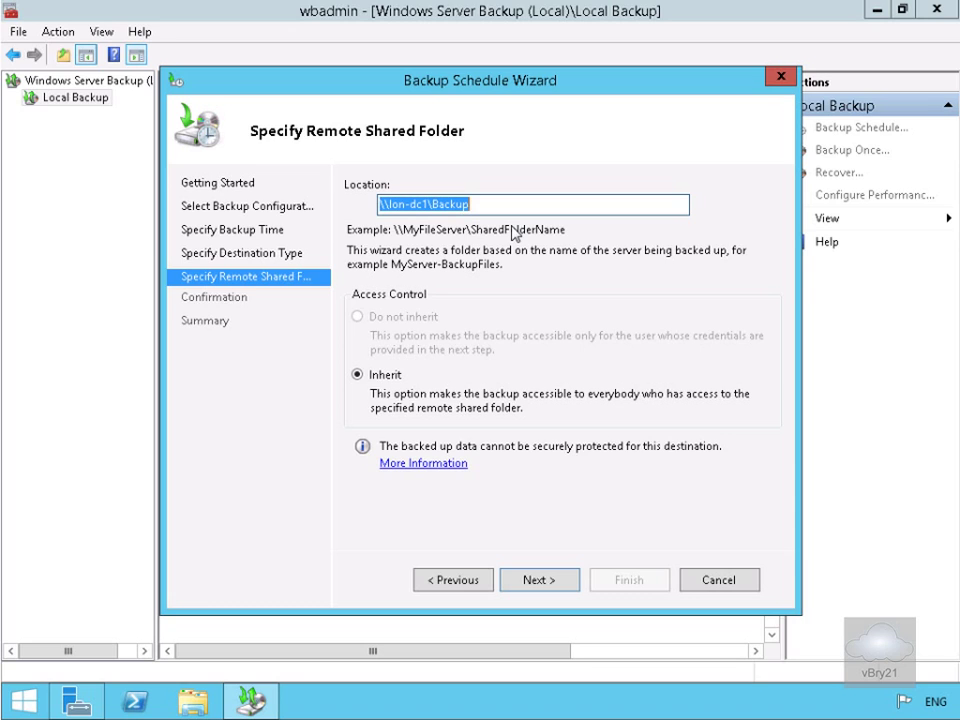
click(550, 581)
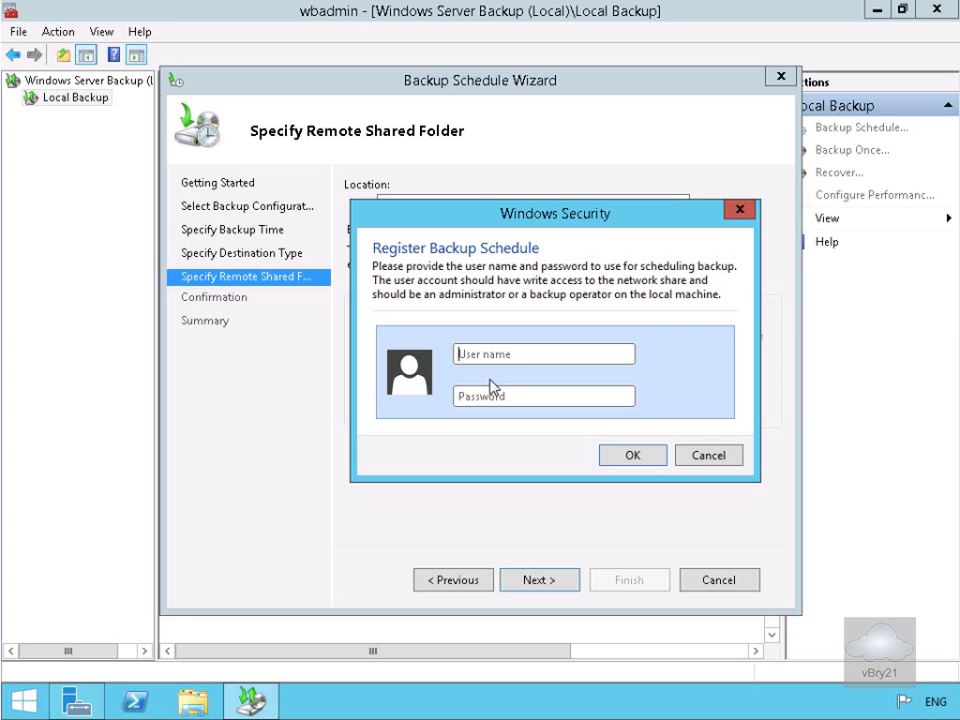
Enter the administrator account's password for scheduled backups and finish creating the schedule.
text(administrator)
key(Tab)
text(Pa$$w0rd)
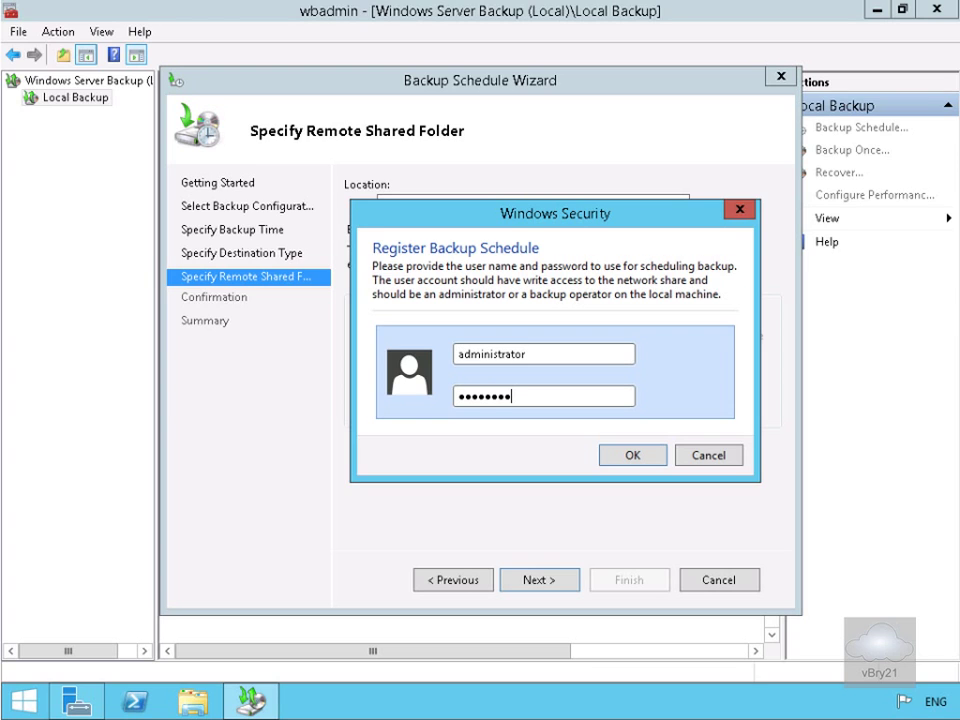
click(611, 455)
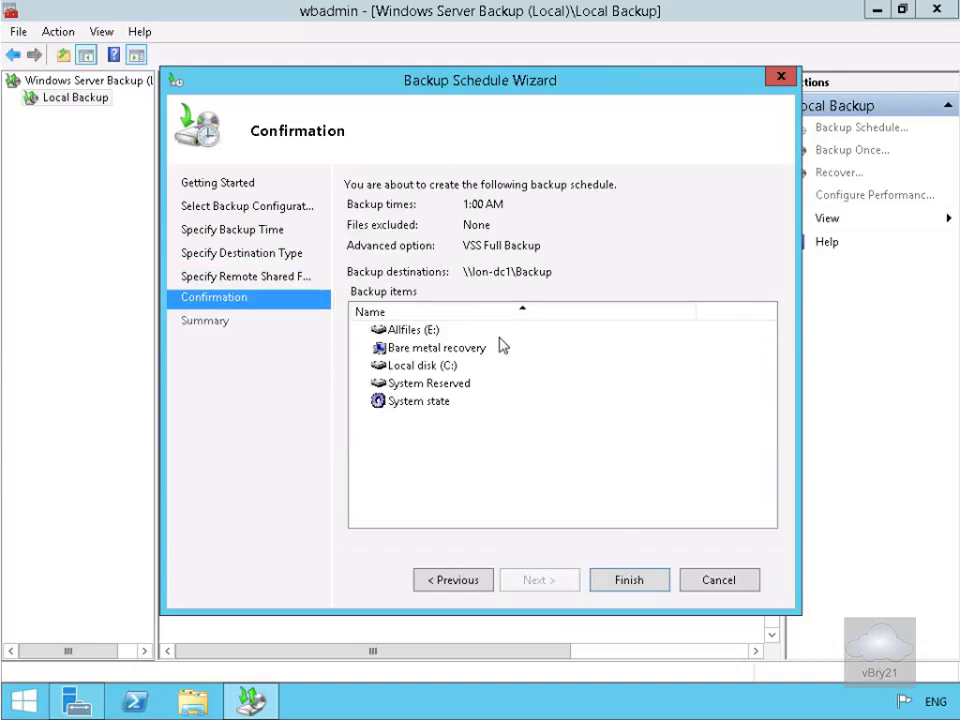
click(640, 590)
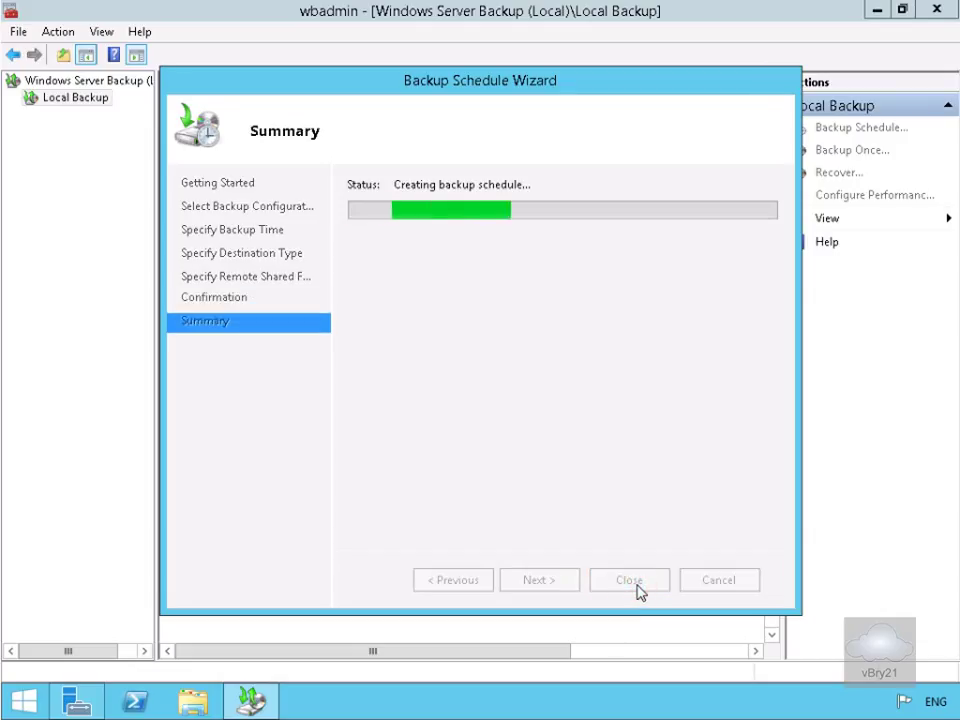
click(629, 581)
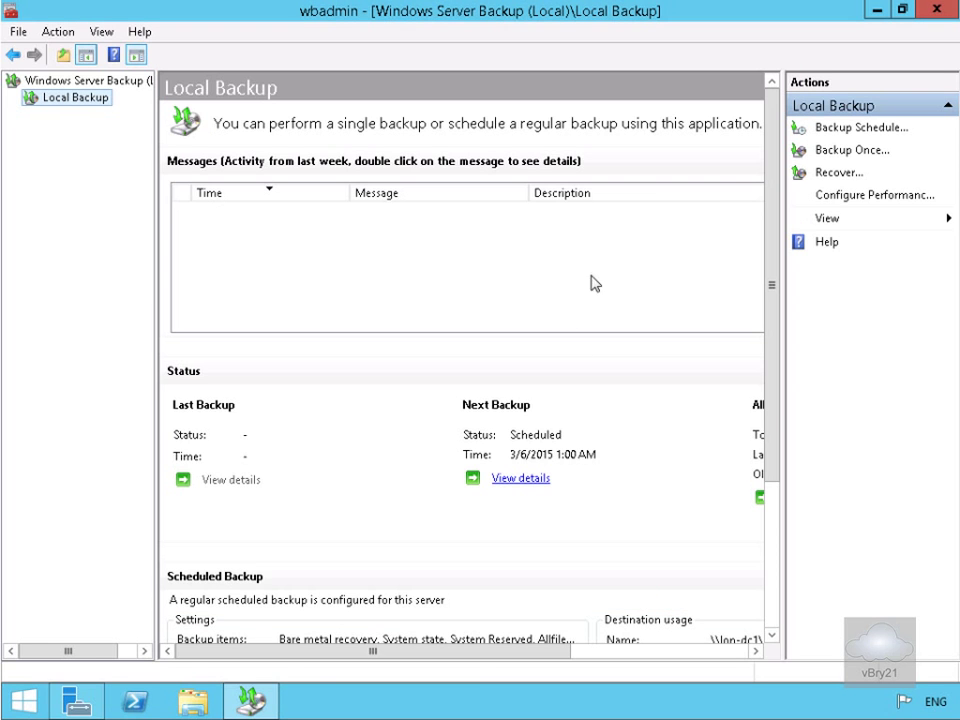
Start a one-time backup using different options with a Custom configuration.
click(865, 158)
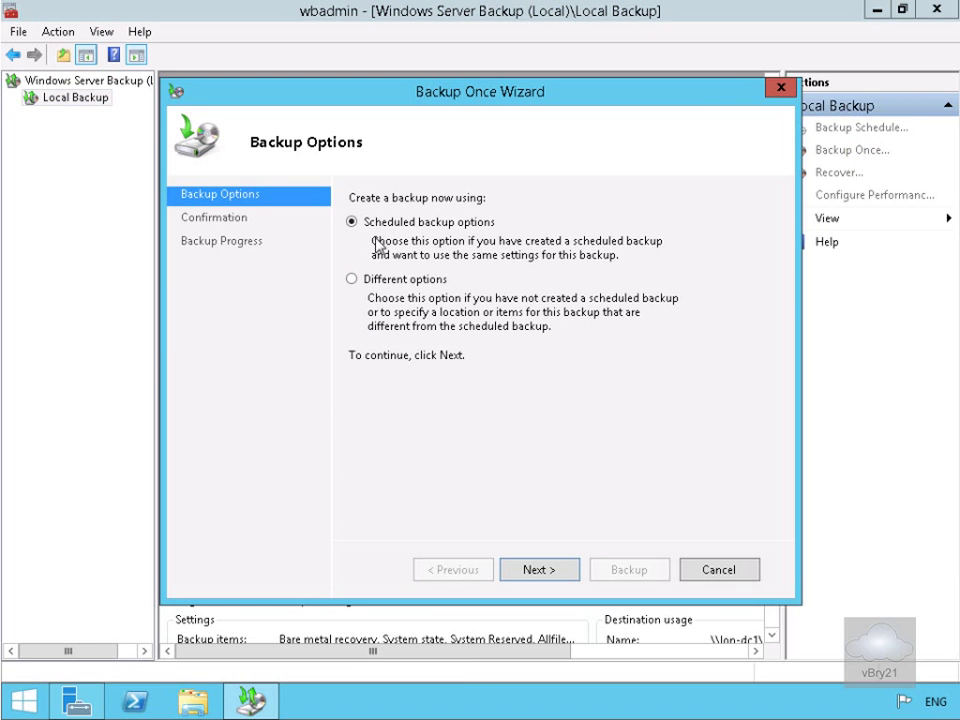
click(419, 281)
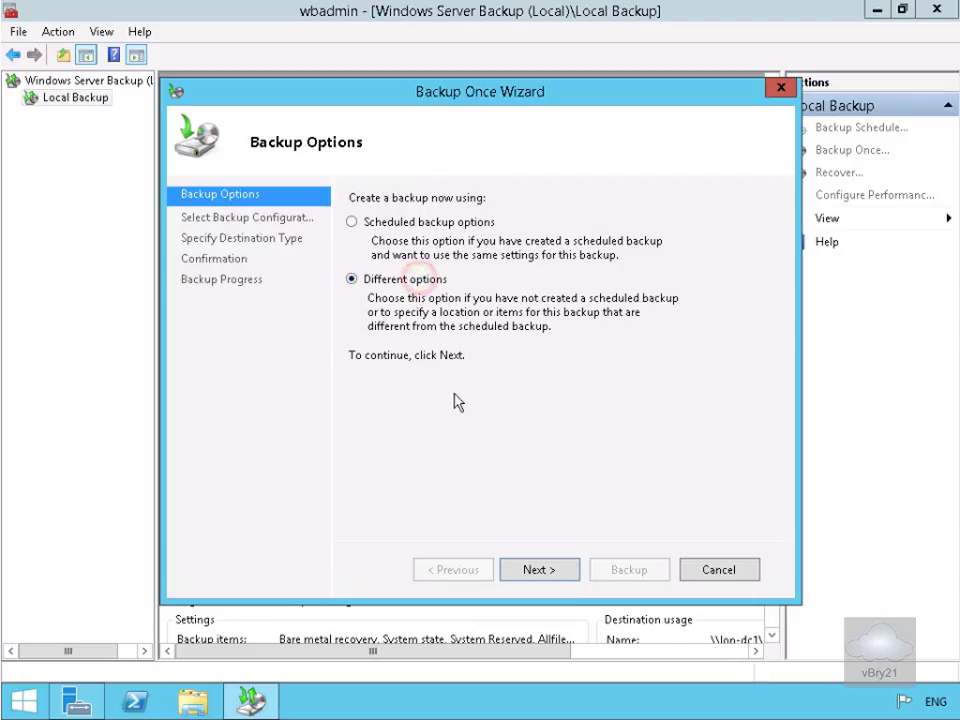
click(552, 571)
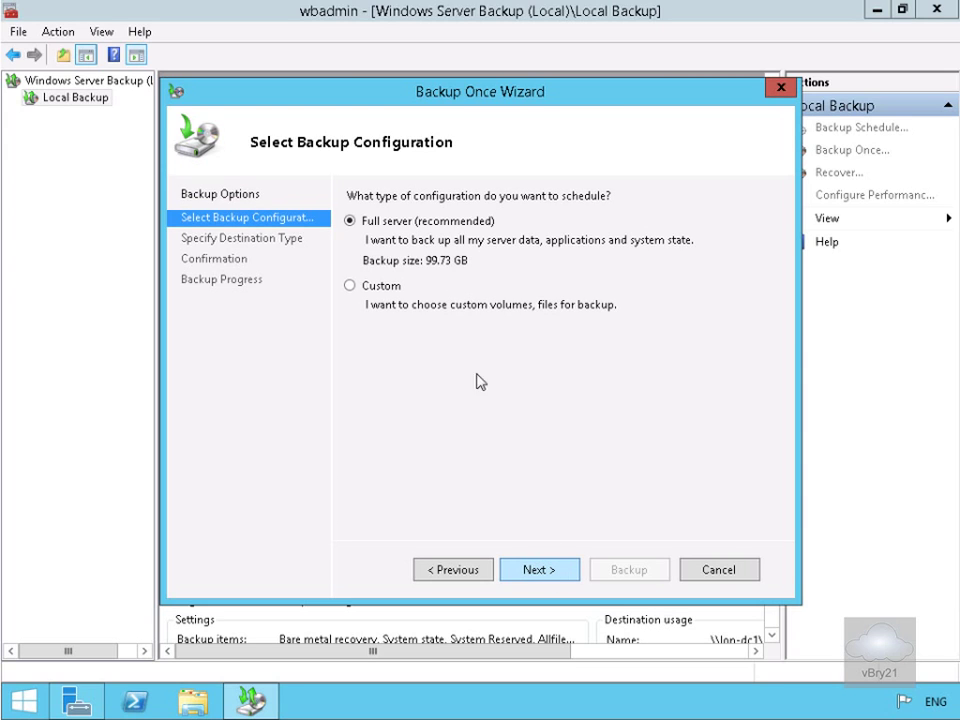
click(388, 286)
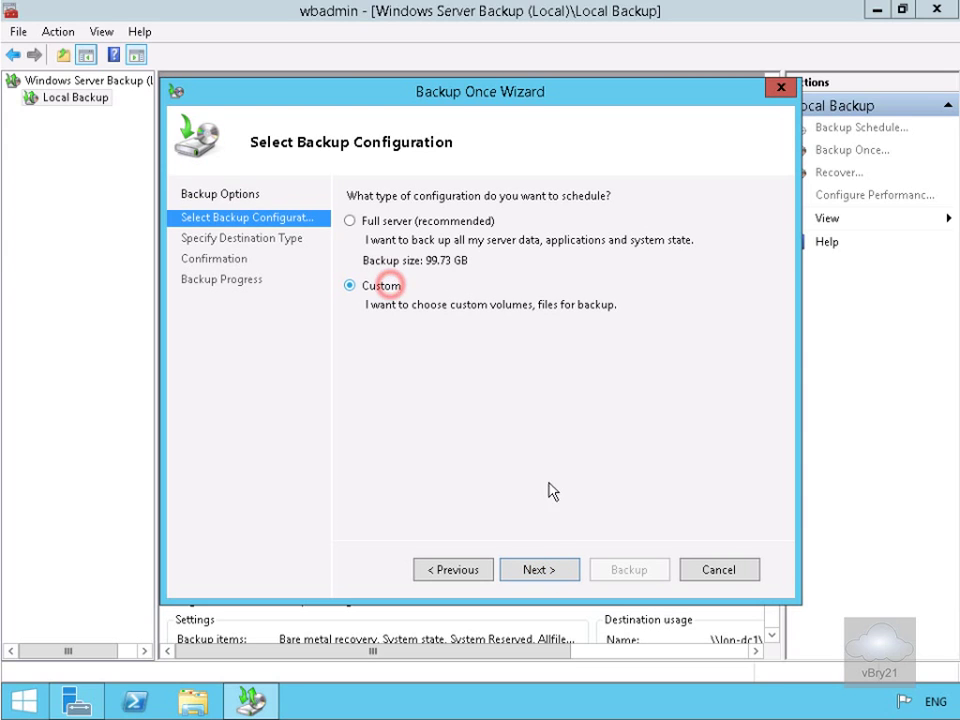
click(562, 571)
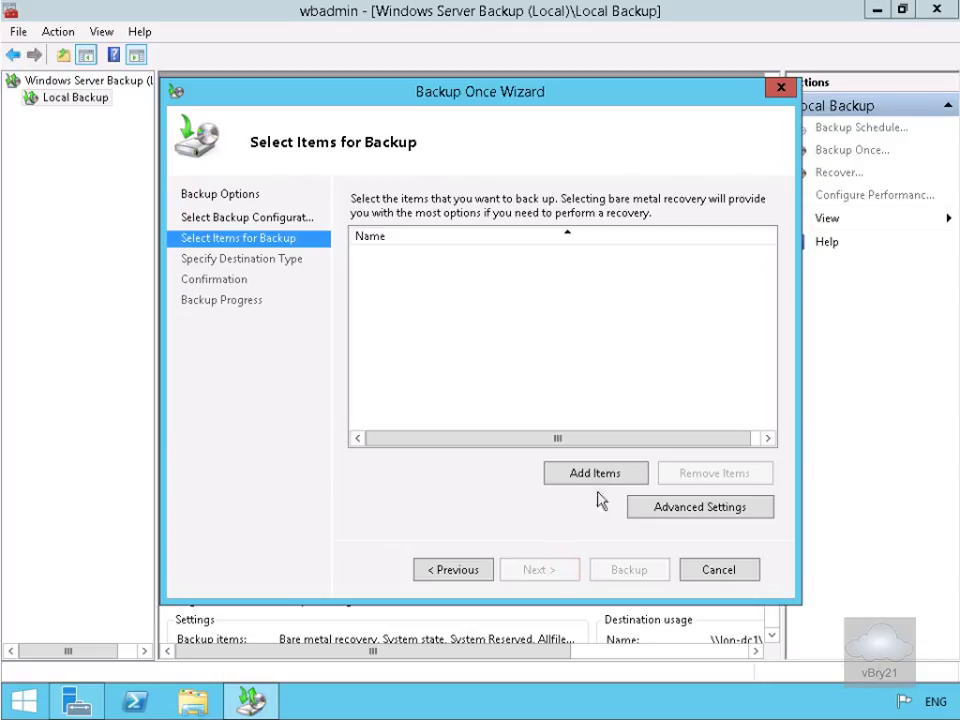
Add the Labfiles folder on Allfiles (E:) as the item to back up.
click(598, 474)
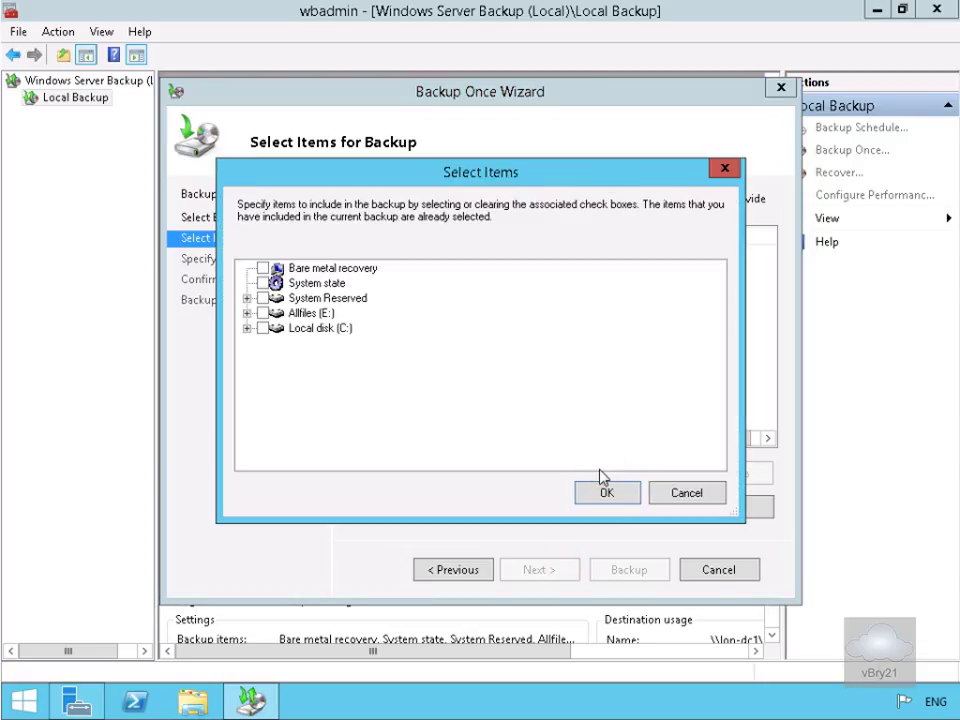
click(248, 313)
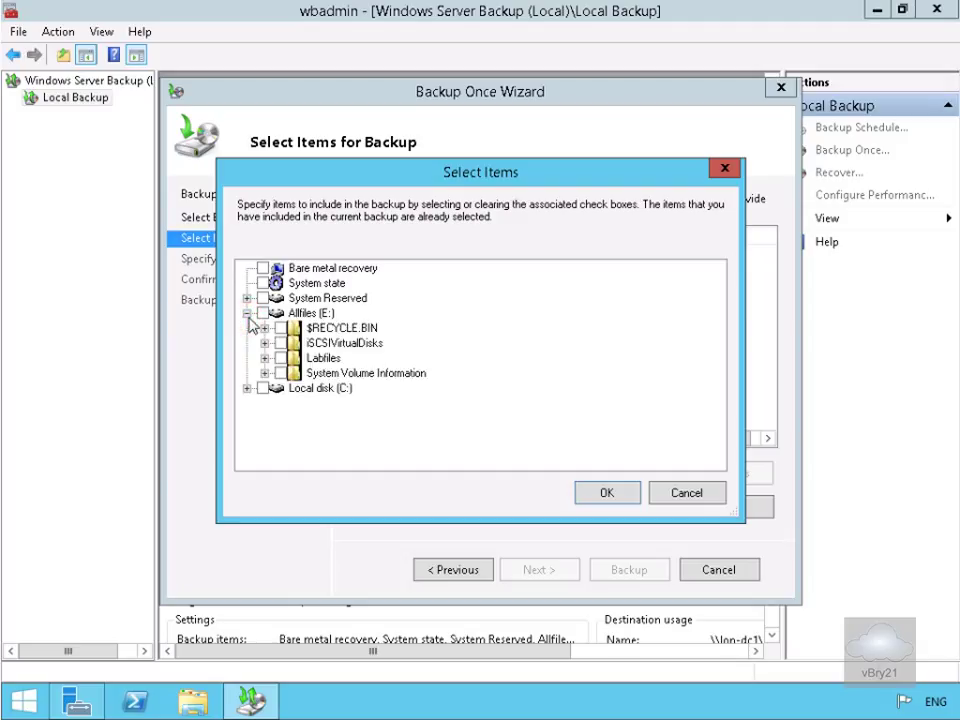
click(281, 358)
click(608, 493)
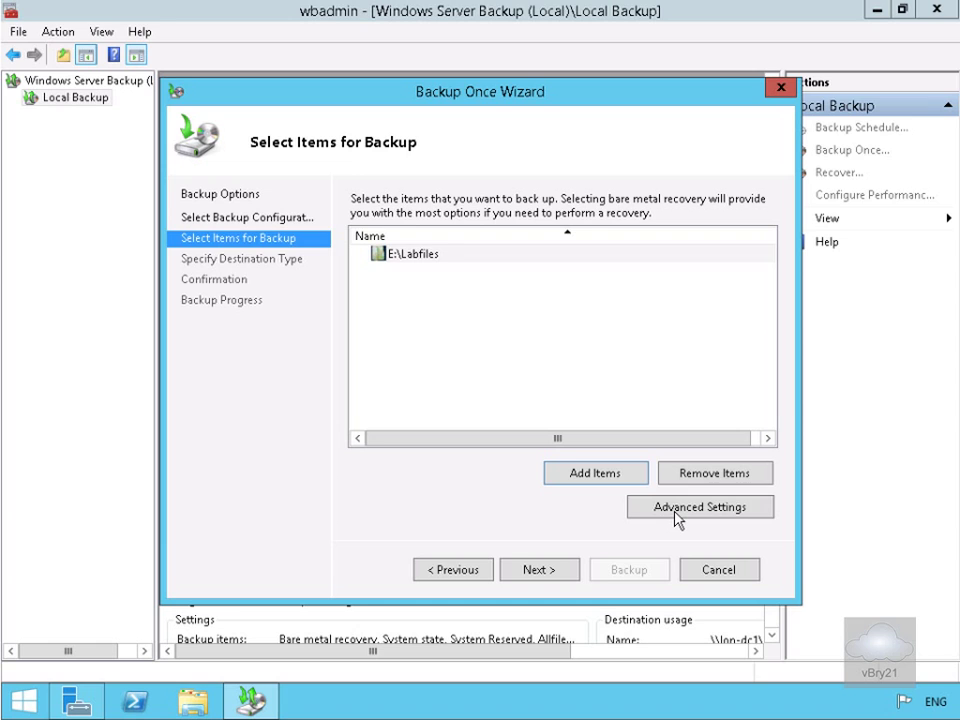
Add an advanced-settings exclusion for File1.txt in E:\Labfiles\Data.
click(675, 514)
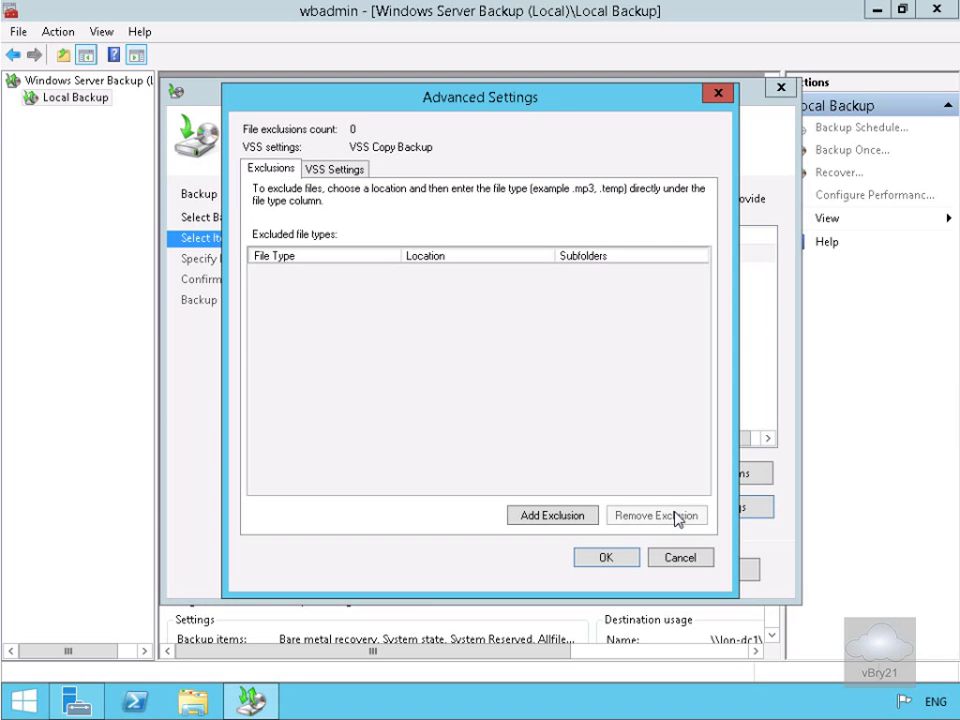
click(563, 516)
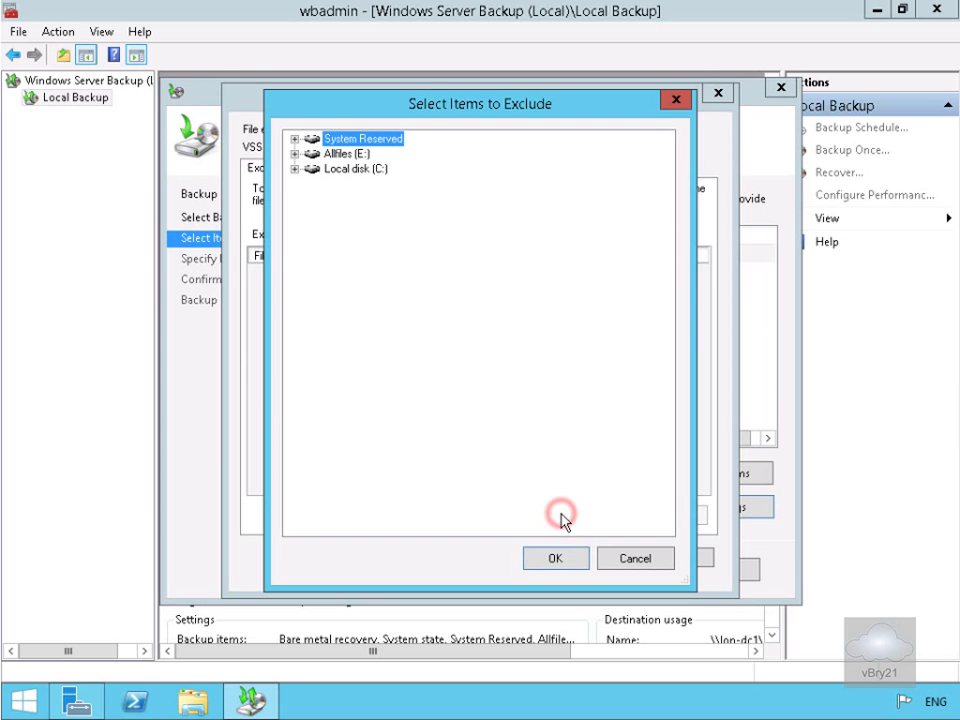
click(294, 155)
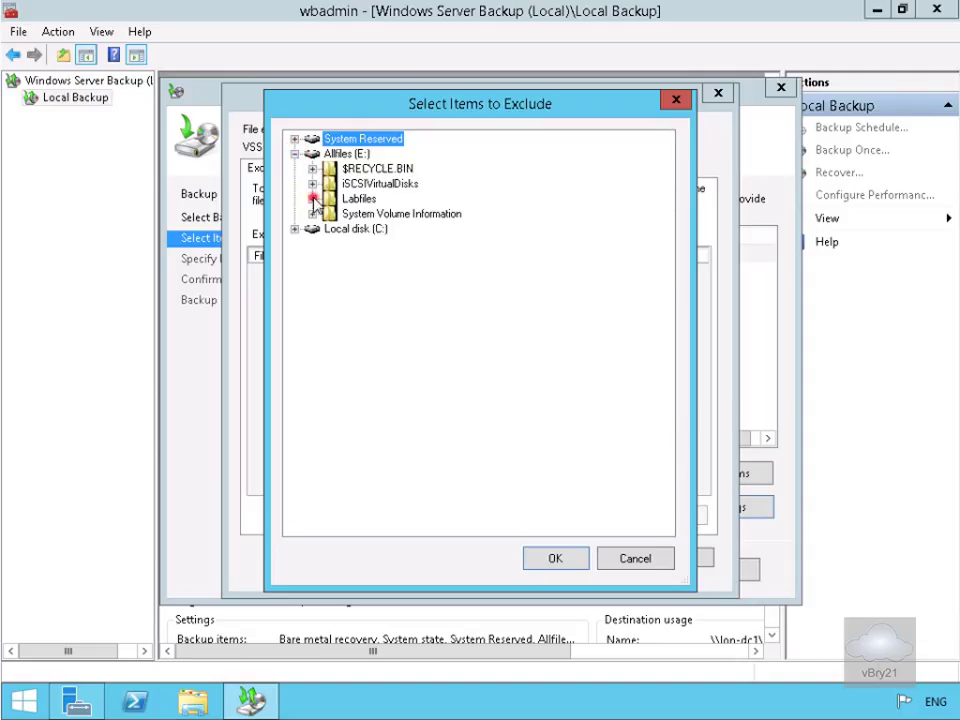
click(313, 198)
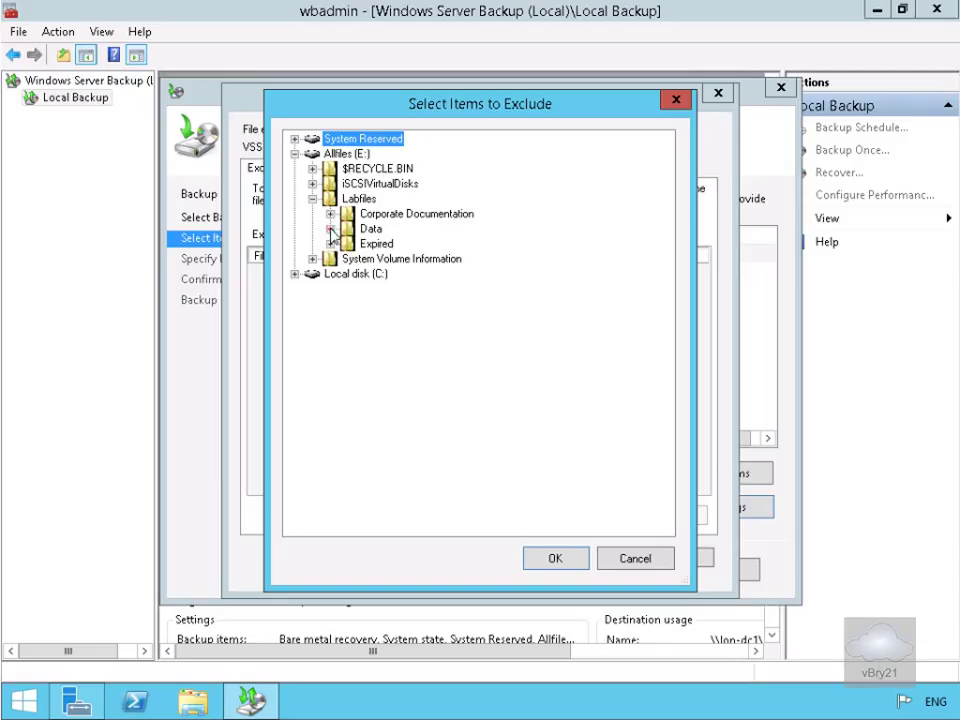
click(330, 229)
click(364, 244)
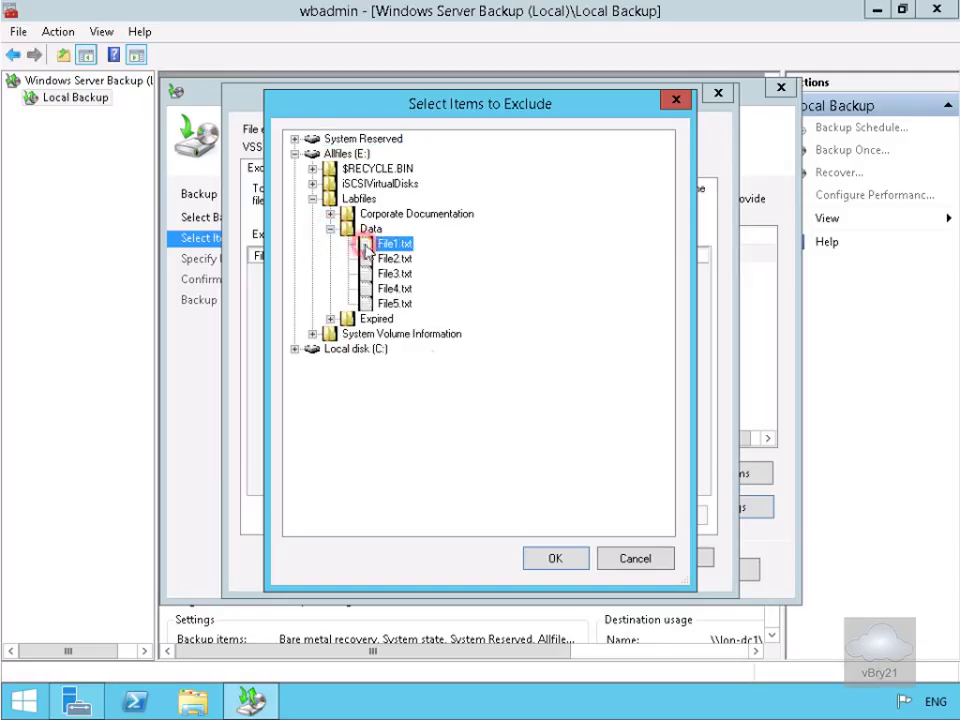
click(560, 559)
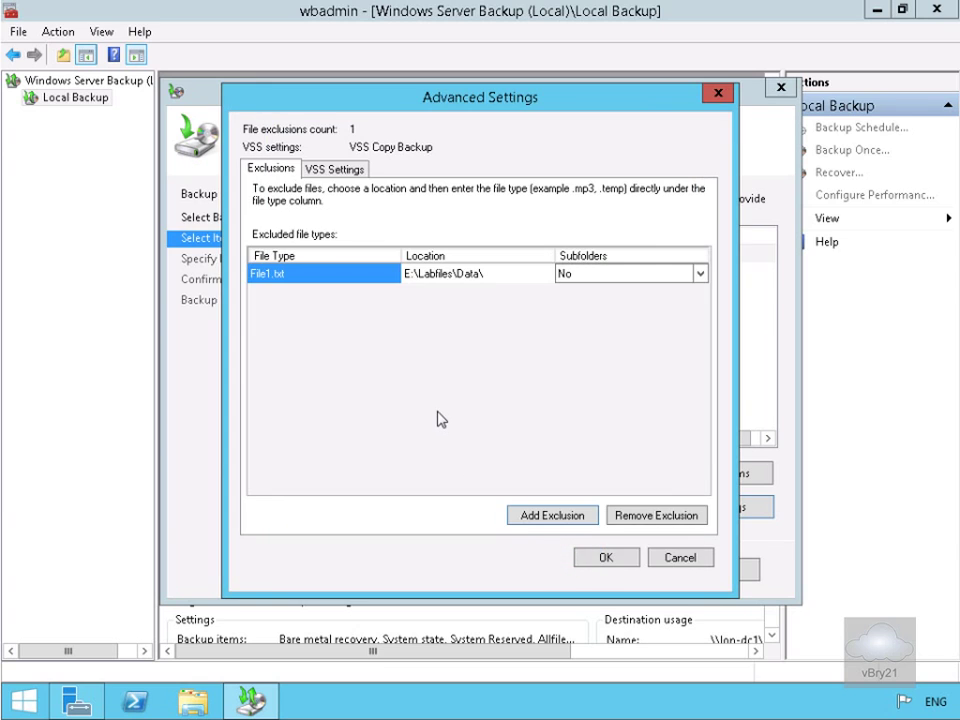
click(599, 558)
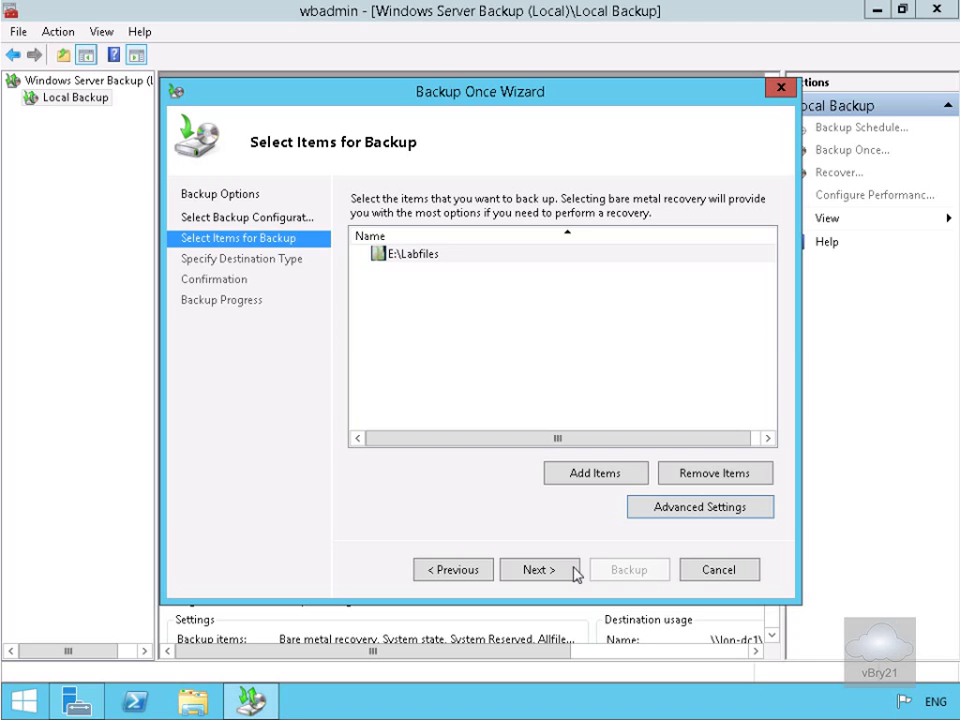
Set the one-time backup destination to the remote shared folder \\lon-dc1\Backup.
click(563, 571)
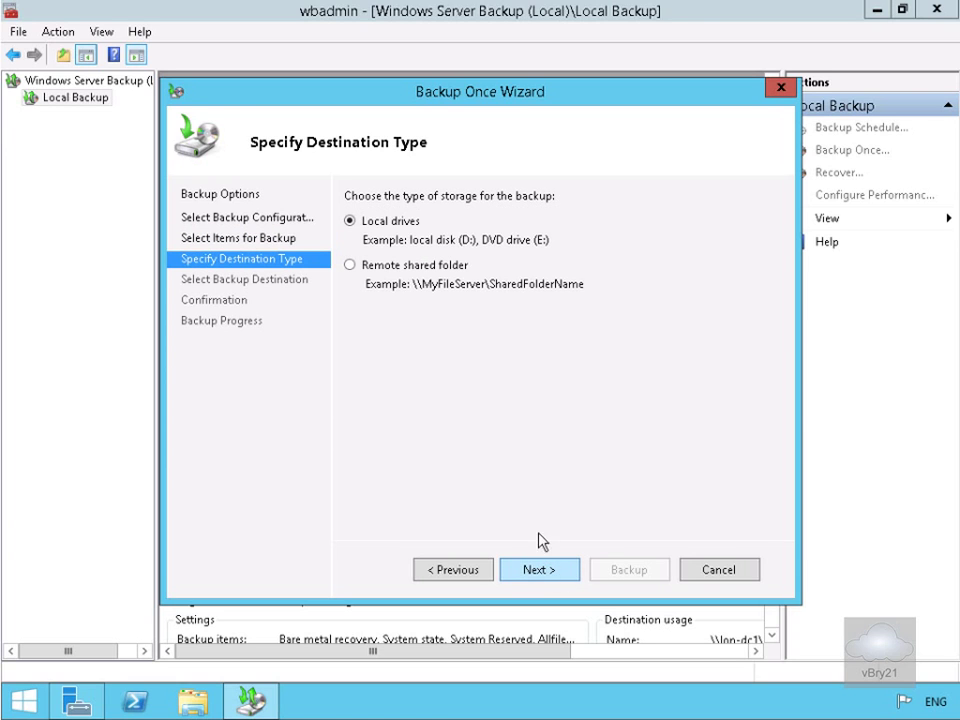
click(399, 267)
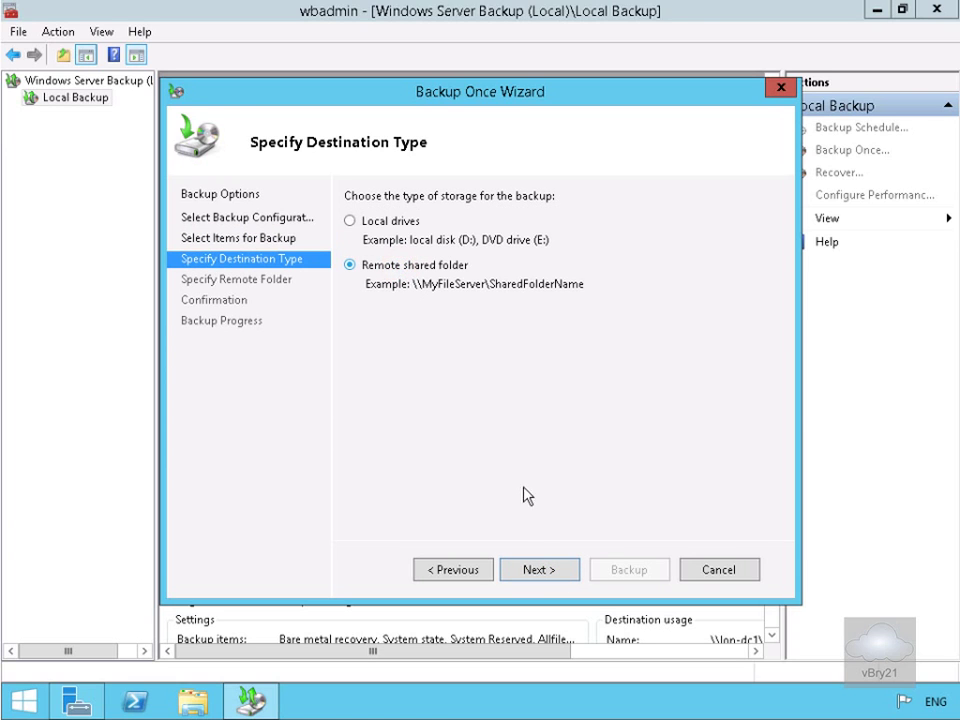
click(549, 568)
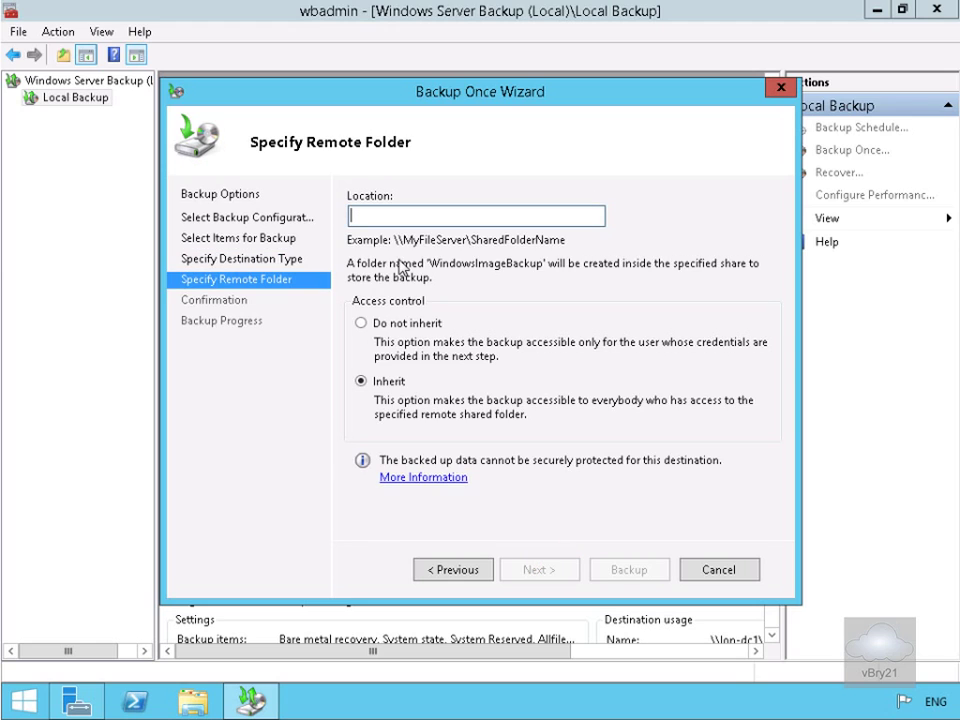
click(378, 221)
text(\\lon-dc1\Backup)
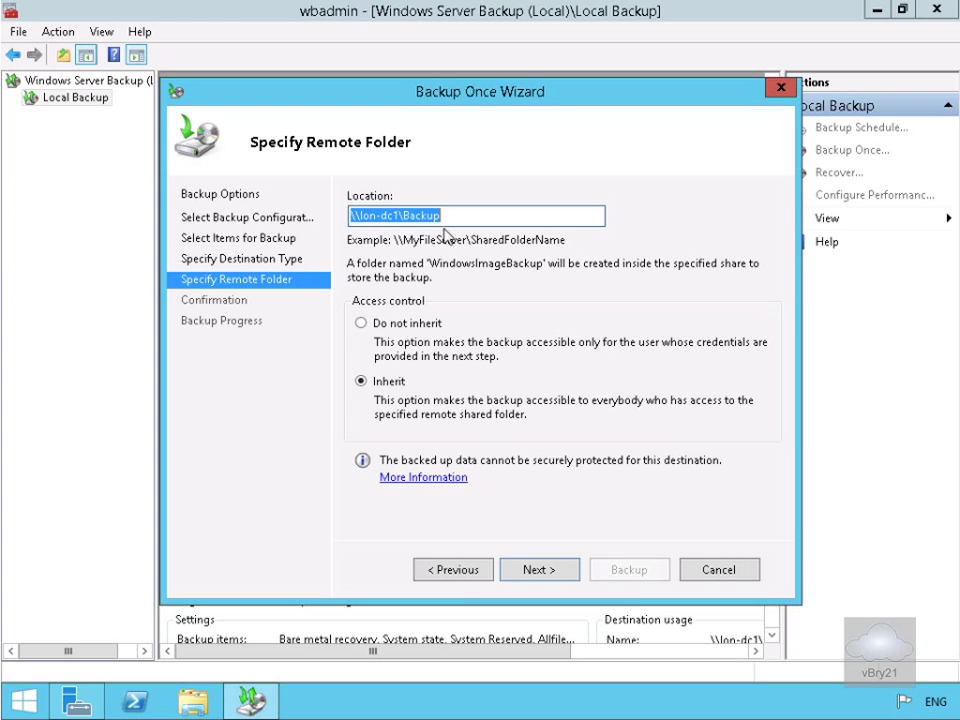
click(560, 577)
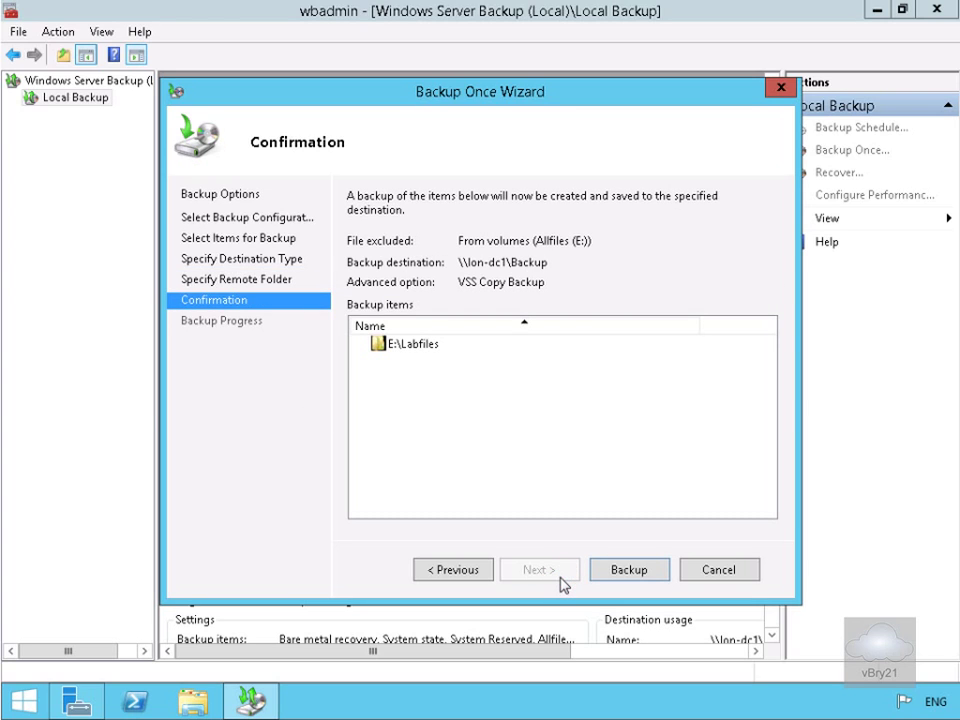
Run the one-time backup of E:\Labfiles to \\lon-dc1\Backup.
click(661, 575)
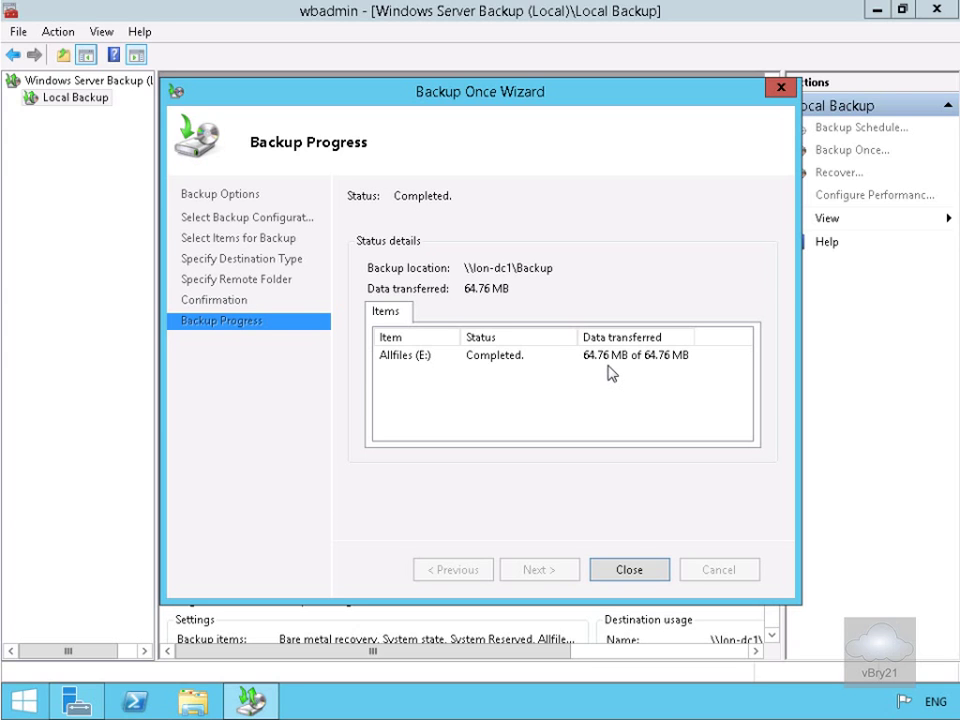
click(636, 570)
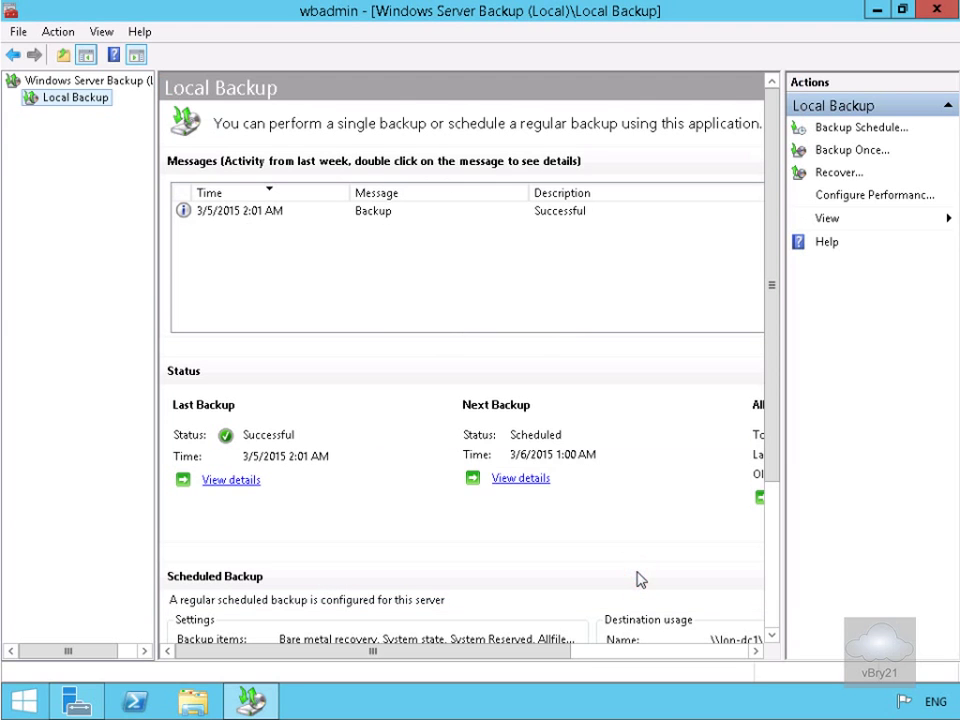
click(266, 210)
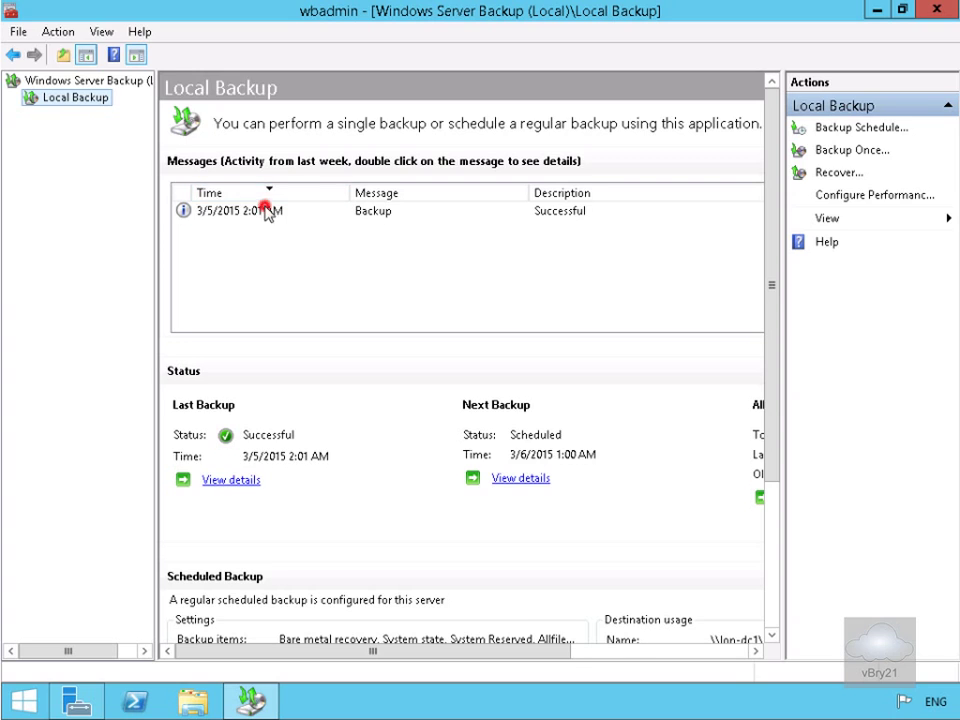